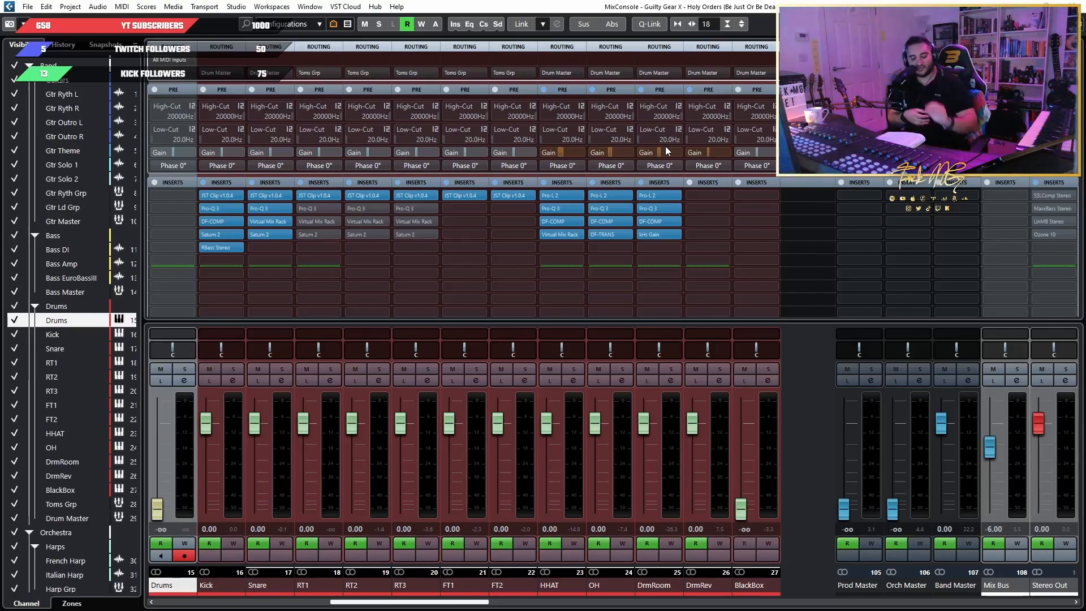
# Close the MixConsole to return to the project window.
pyautogui.press('alt')
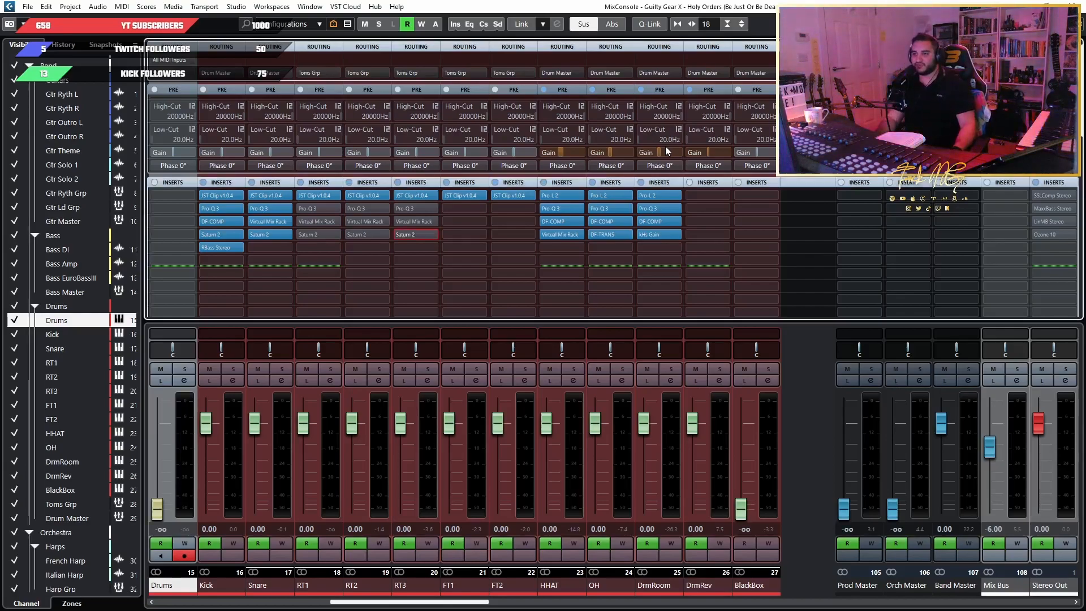
pyautogui.click(599, 237)
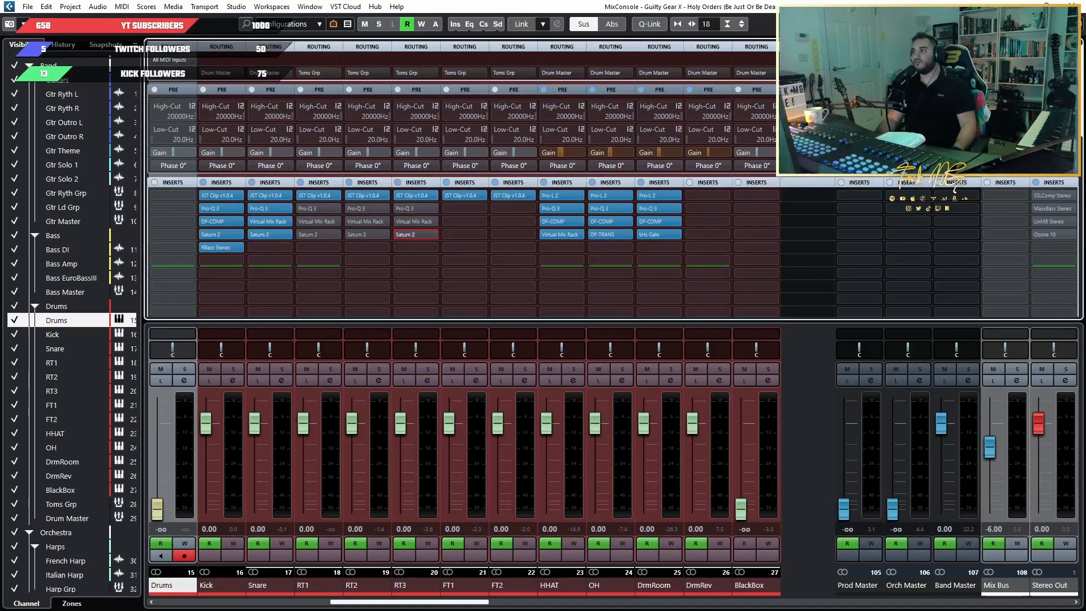
pyautogui.press('F3')
# Add an instrument track below Ad Hocs, using the ANA 2 synth as the instrument and Stereo Out as the audio output.
pyautogui.scroll(-15, 550, 237)
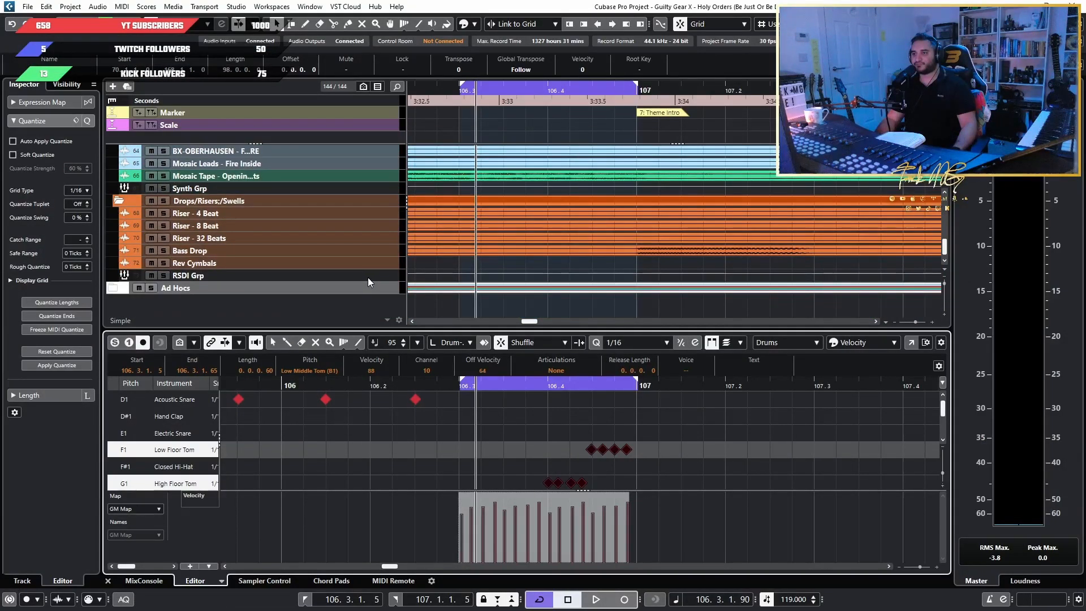
pyautogui.rightClick(356, 308)
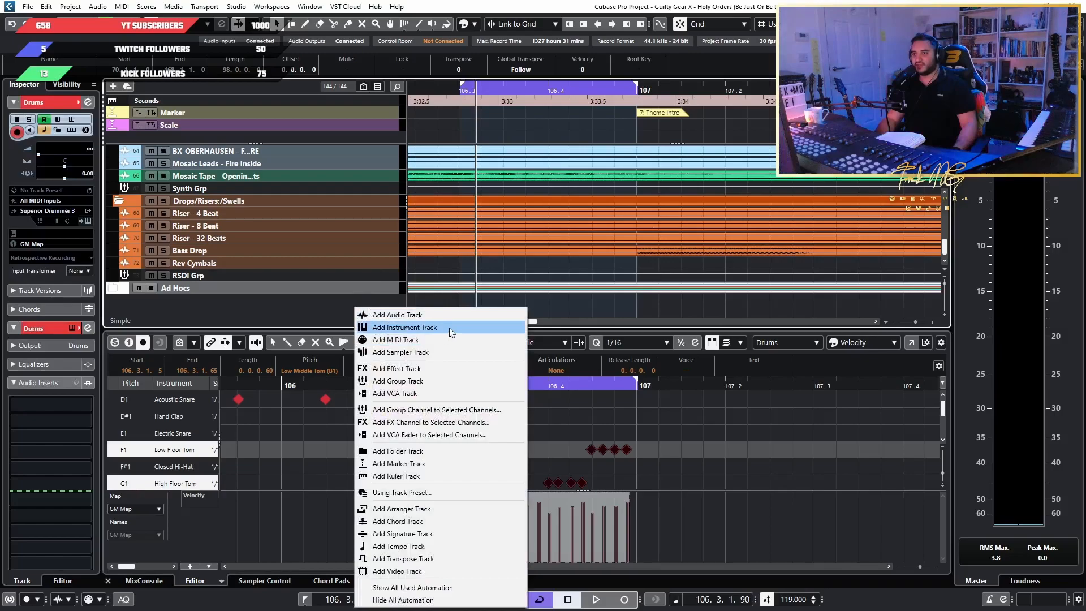
pyautogui.click(449, 327)
pyautogui.click(780, 228)
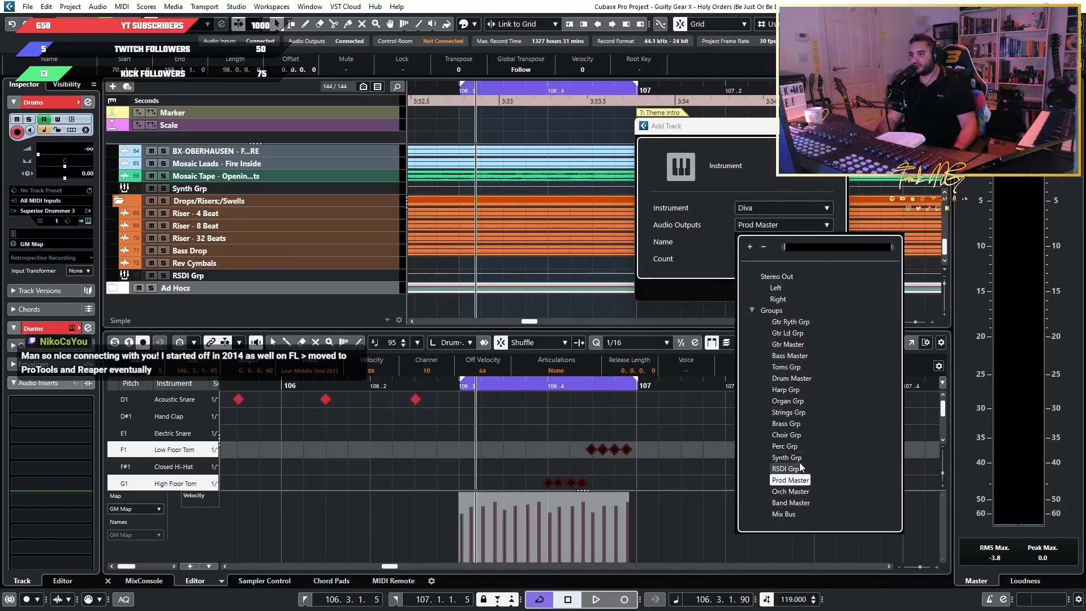
pyautogui.click(792, 276)
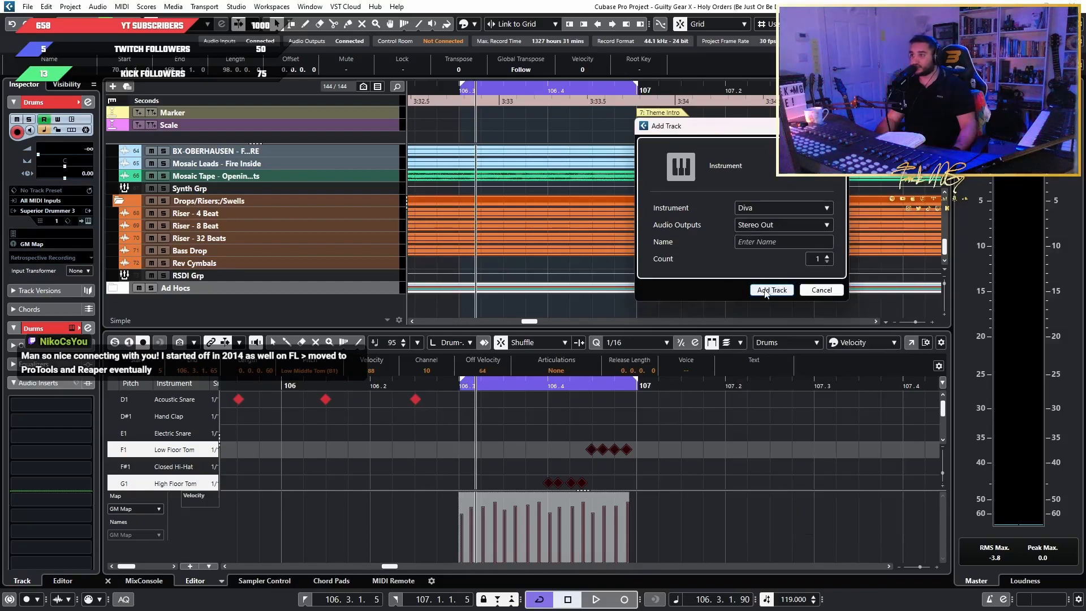
pyautogui.click(777, 209)
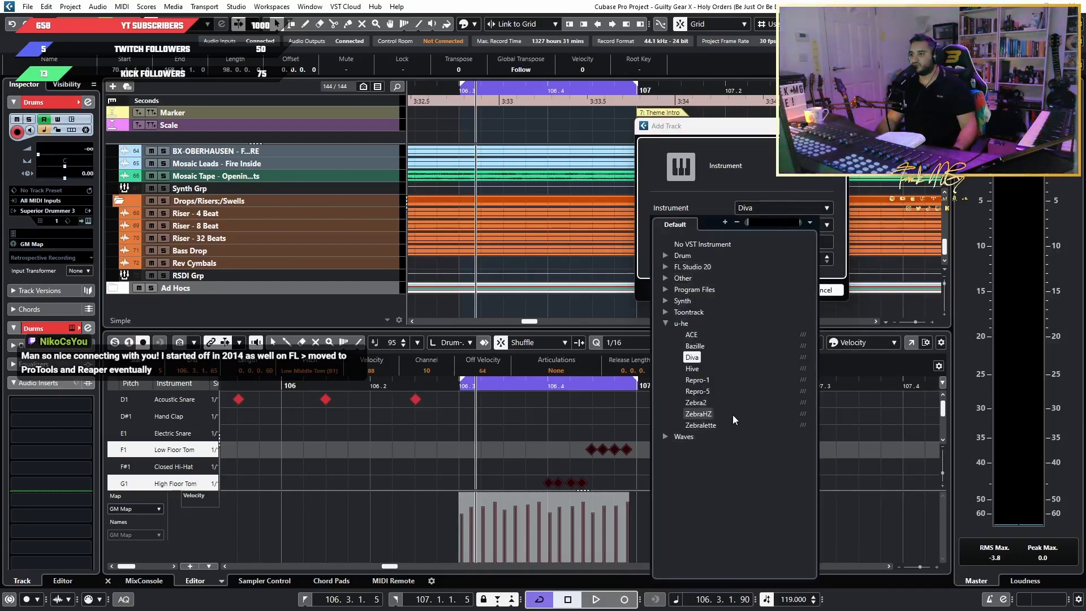
pyautogui.click(670, 301)
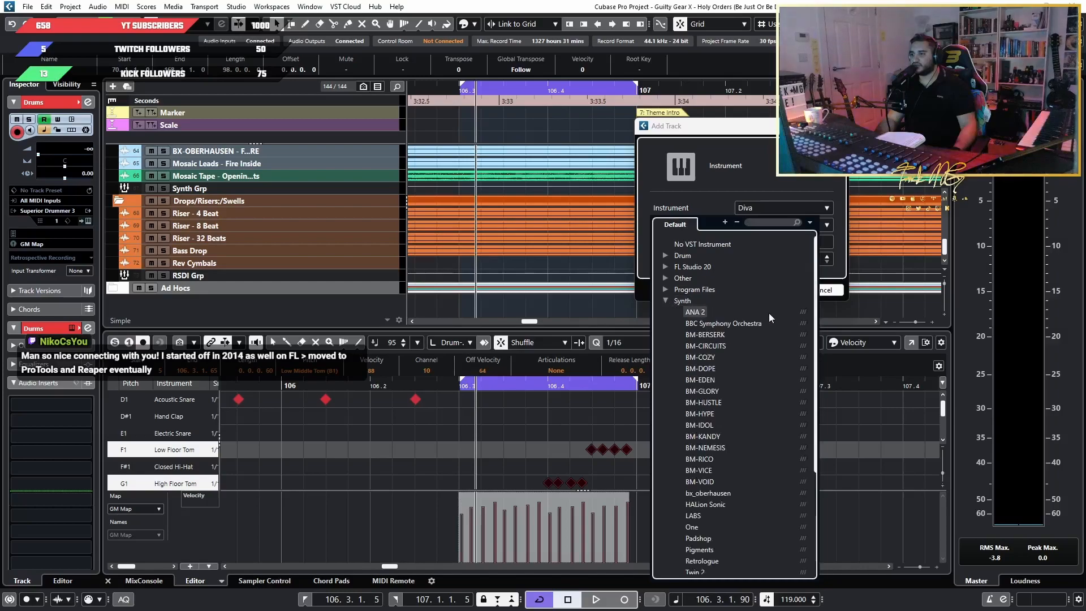
pyautogui.click(704, 312)
pyautogui.click(771, 290)
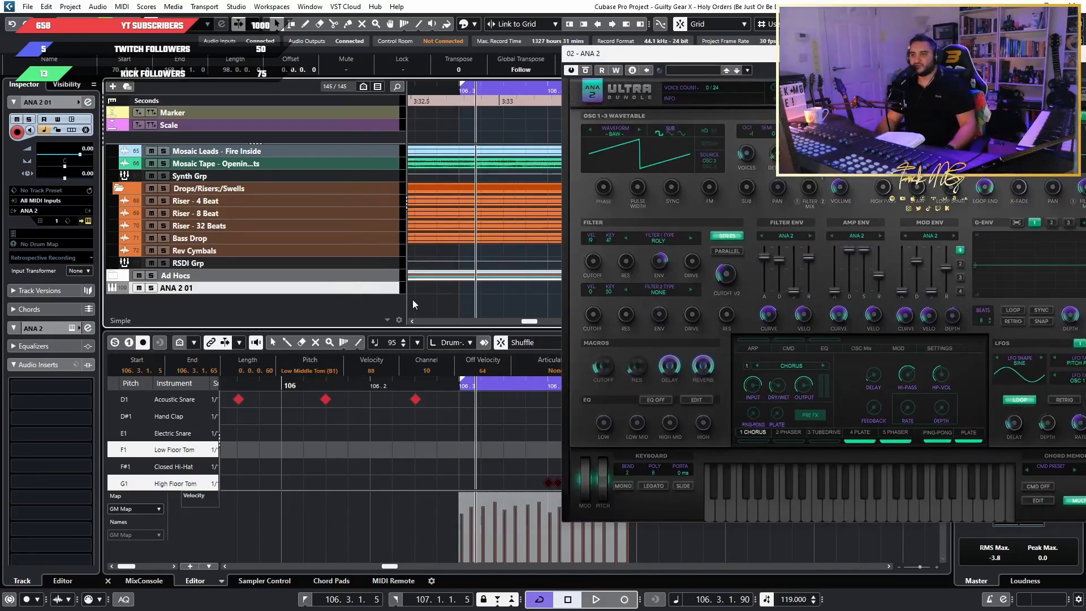
# Create an empty MIDI part on the ANA 2 01 track, starting at bar 108 and about one and a third bars long.
pyautogui.hscroll(5, 450, 299)
pyautogui.hscroll(3, 484, 267)
pyautogui.press('8')
pyautogui.moveTo(451, 284); pyautogui.dragTo(578, 282)
pyautogui.scroll(-2, 411, 288)
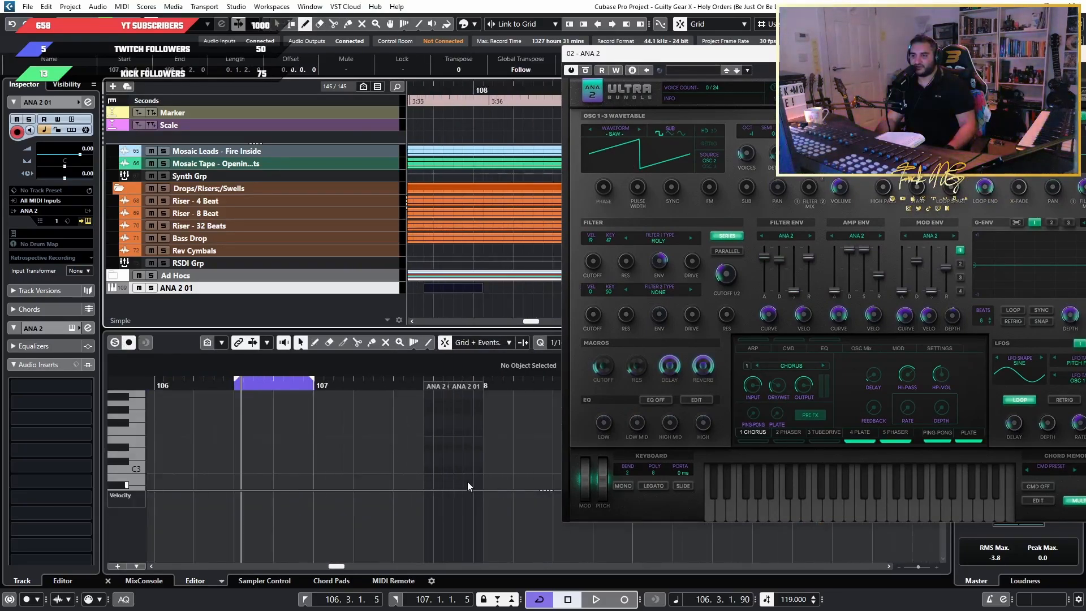
pyautogui.hscroll(5, 467, 481)
pyautogui.click(337, 405)
pyautogui.scroll(3, 284, 457)
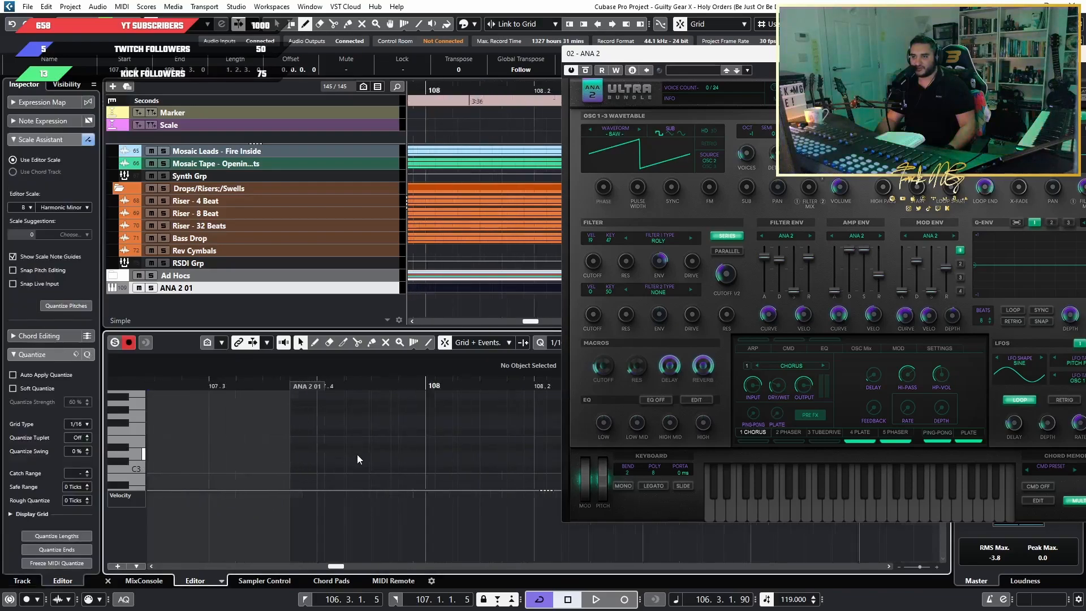
pyautogui.moveTo(262, 391); pyautogui.dragTo(501, 398)
# Move the ANA 2 plug-in window aside and close it to uncover the MIDI part in the editor.
pyautogui.moveTo(752, 48); pyautogui.dragTo(431, 49)
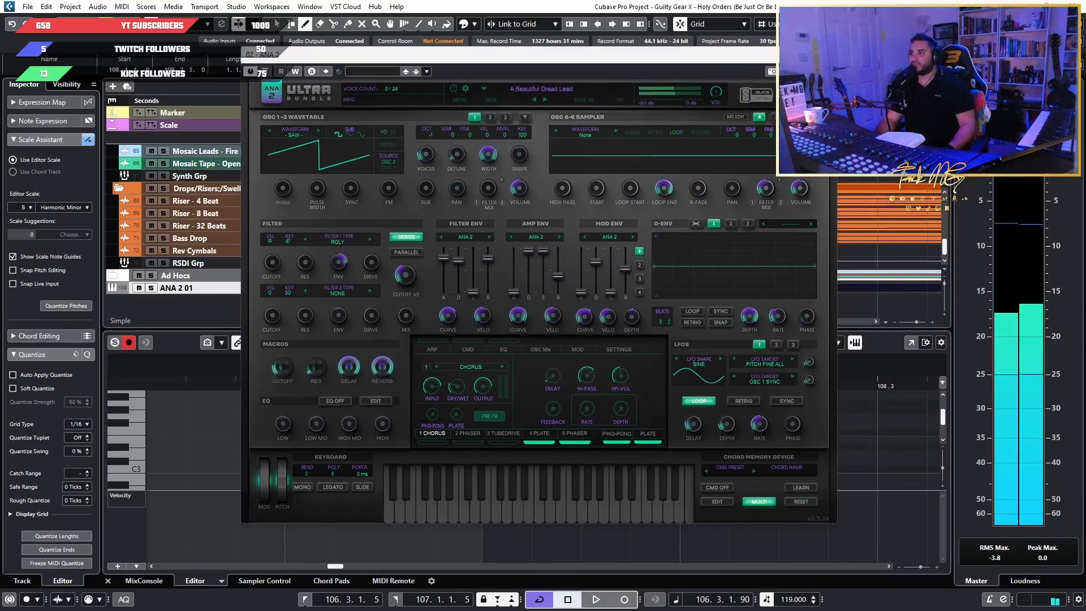
pyautogui.click(824, 55)
pyautogui.scroll(-9, 557, 391)
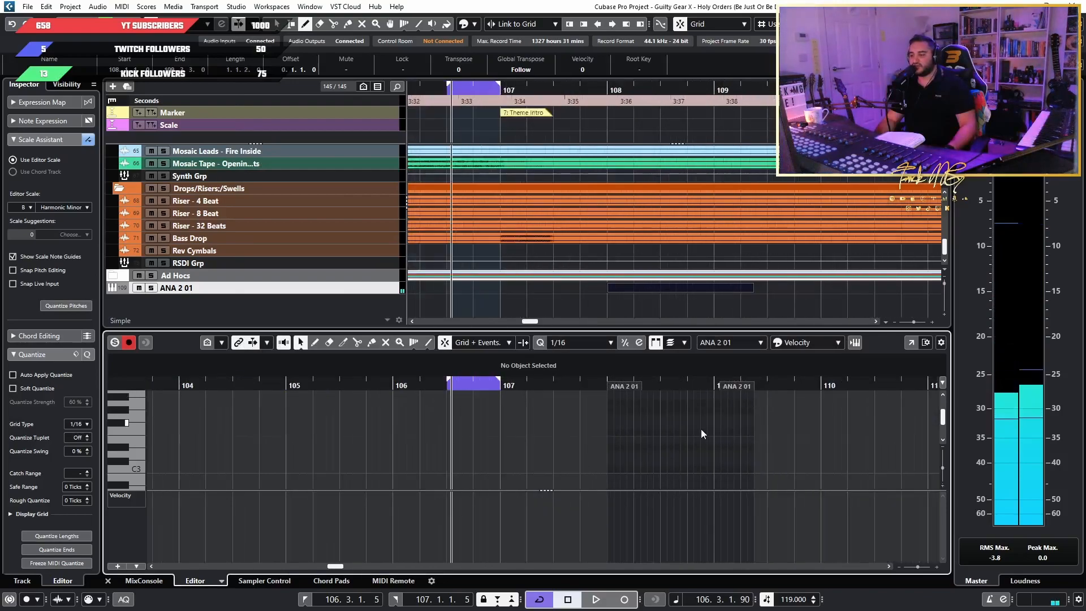
pyautogui.scroll(1, 687, 427)
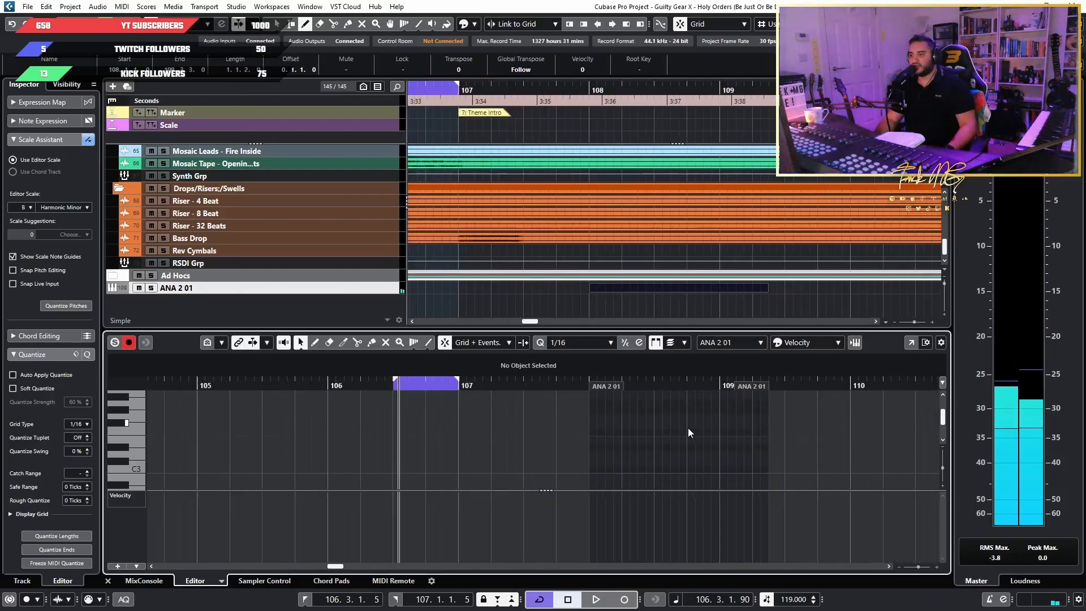
# Reopen ANA 2 from its track, show the preset browser and load the A New Dawn pad preset.
pyautogui.click(327, 289)
pyautogui.click(87, 224)
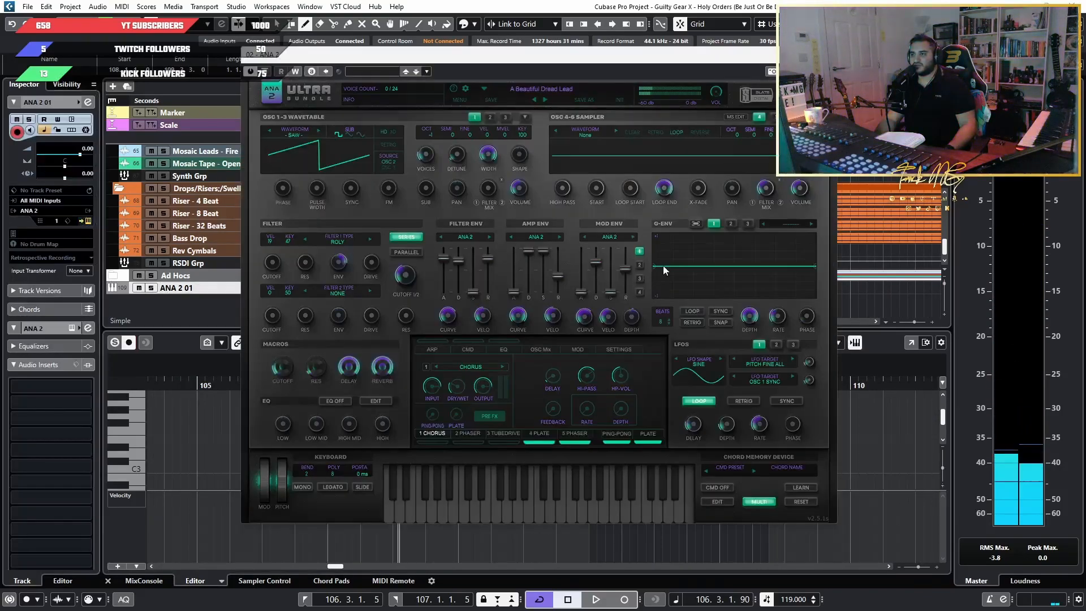
pyautogui.click(564, 88)
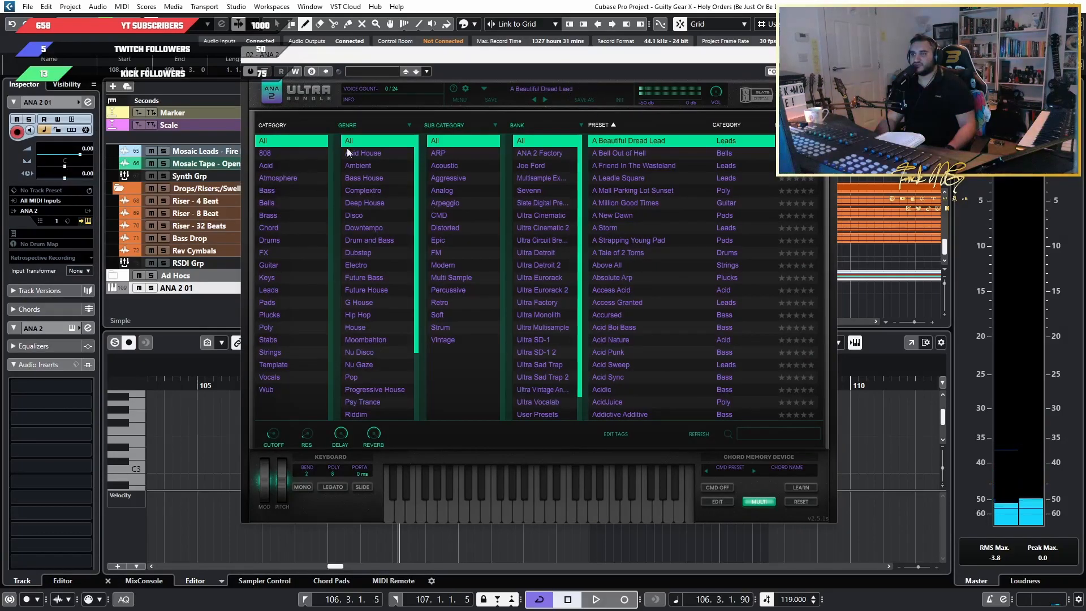
pyautogui.click(631, 216)
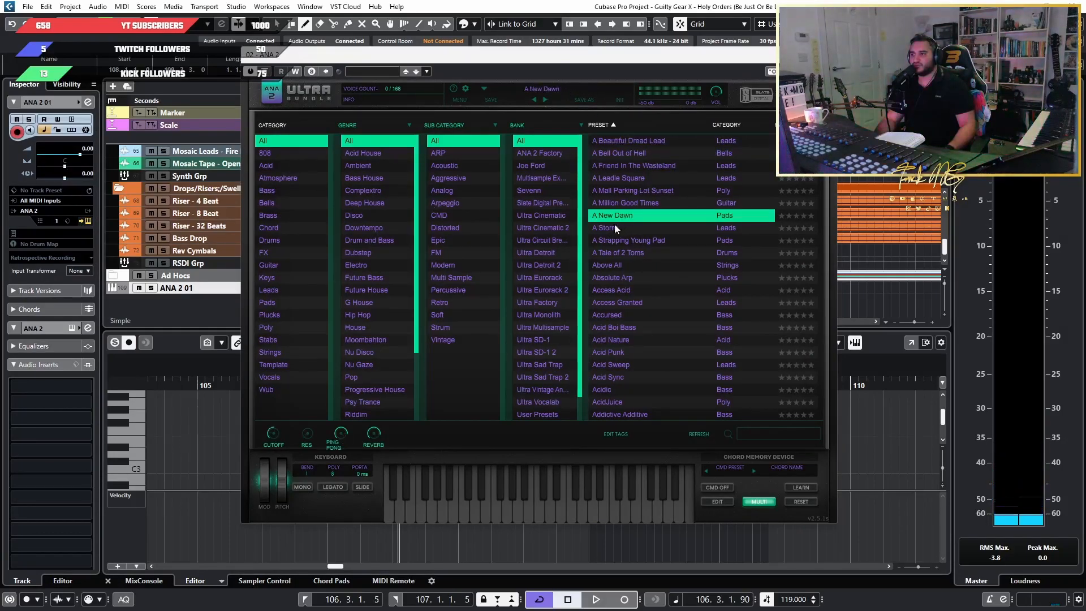
# Filter the presets to the Leads category and audition 8-Bit Fortress on the on-screen keyboard.
pyautogui.click(284, 291)
pyautogui.click(641, 143)
pyautogui.moveTo(553, 502); pyautogui.dragTo(637, 521)
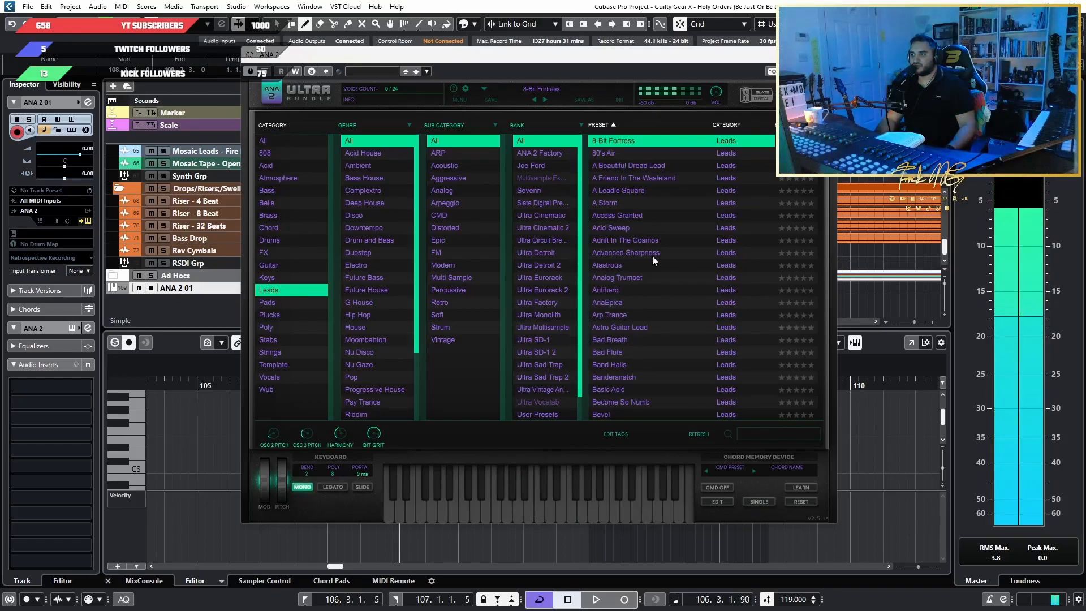
# Load the A Leadle Square preset, audition it on the on-screen keyboard and close the plug-in window.
pyautogui.click(639, 190)
pyautogui.click(606, 495)
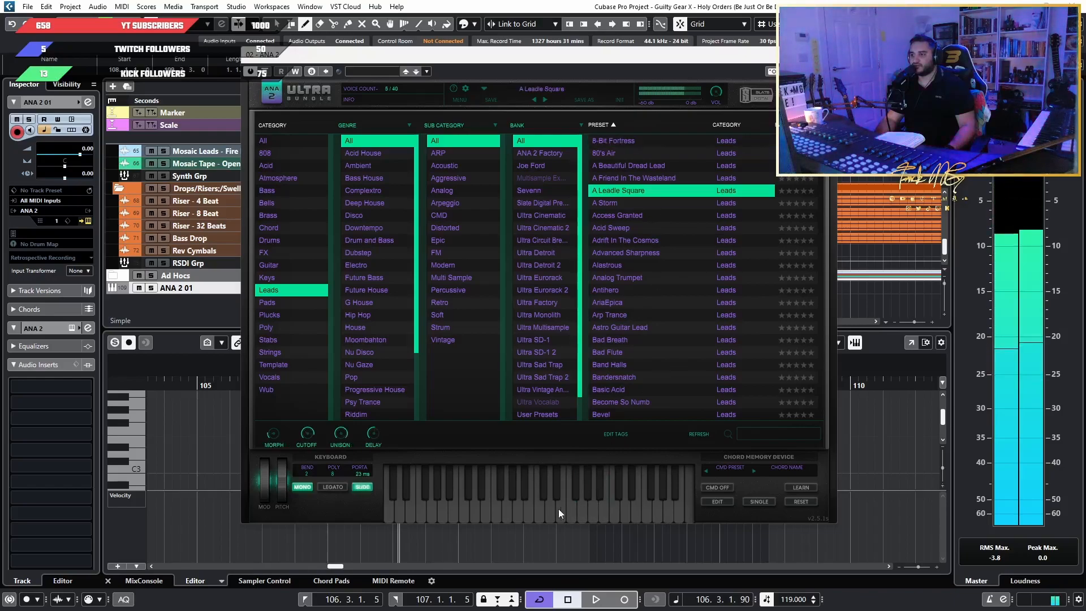
pyautogui.click(826, 55)
# Review the Scale Assistant's editor scale choices for the ANA 2 part and turn on Snap Pitch Editing.
pyautogui.scroll(3, 618, 467)
pyautogui.scroll(2, 648, 461)
pyautogui.scroll(-4, 677, 466)
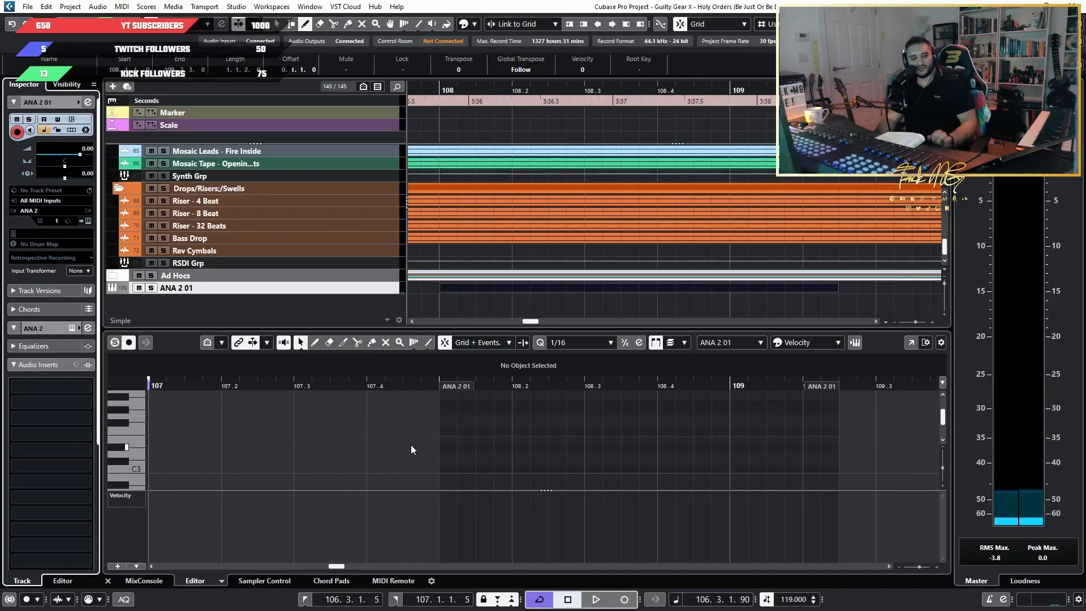
pyautogui.click(419, 442)
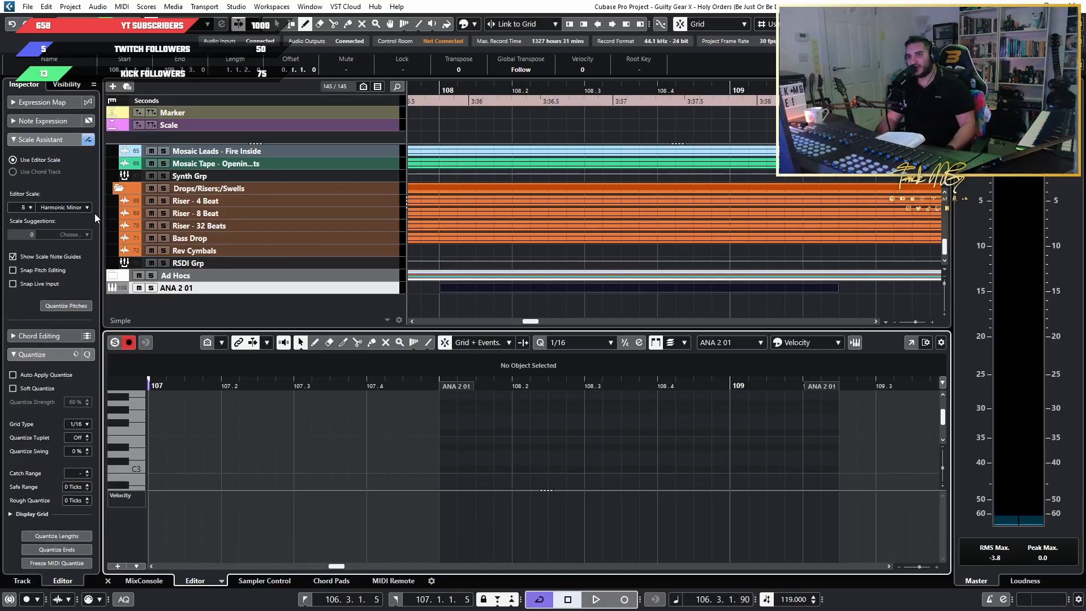
pyautogui.scroll(2, 502, 477)
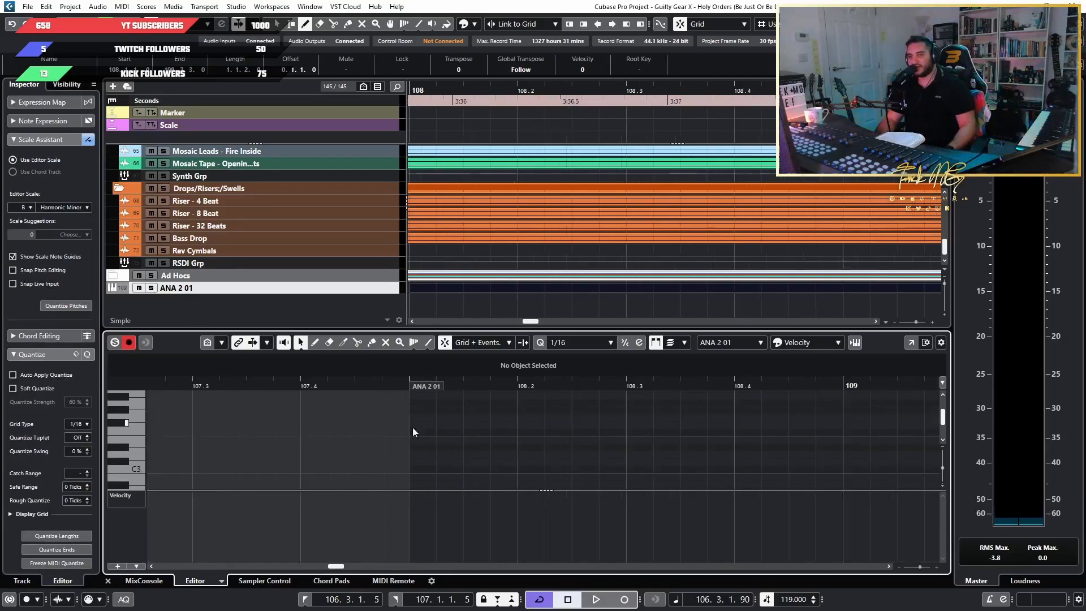
pyautogui.click(31, 207)
pyautogui.click(73, 208)
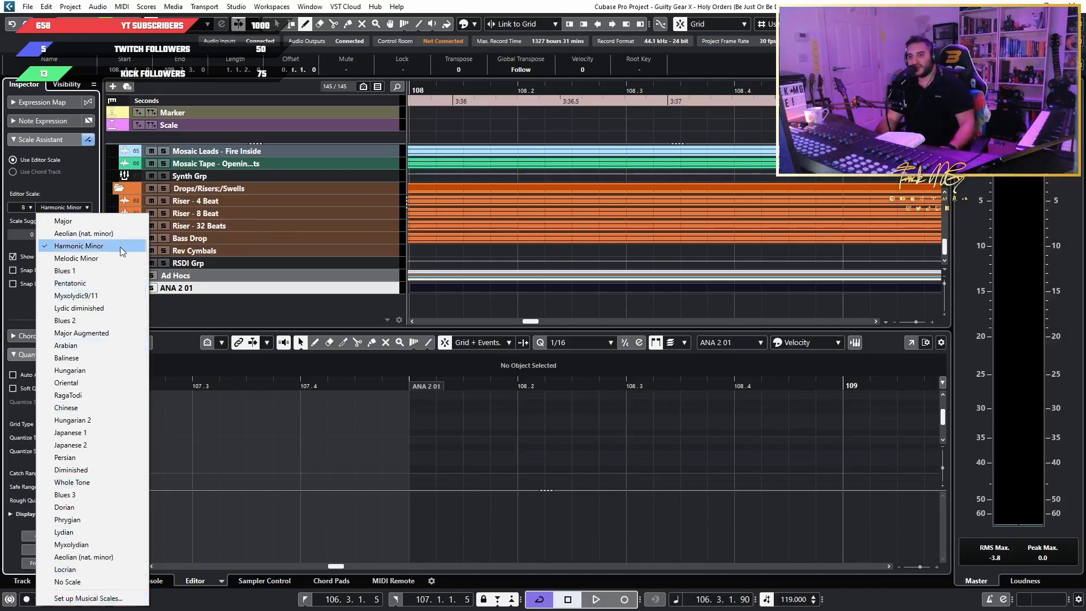
pyautogui.click(90, 178)
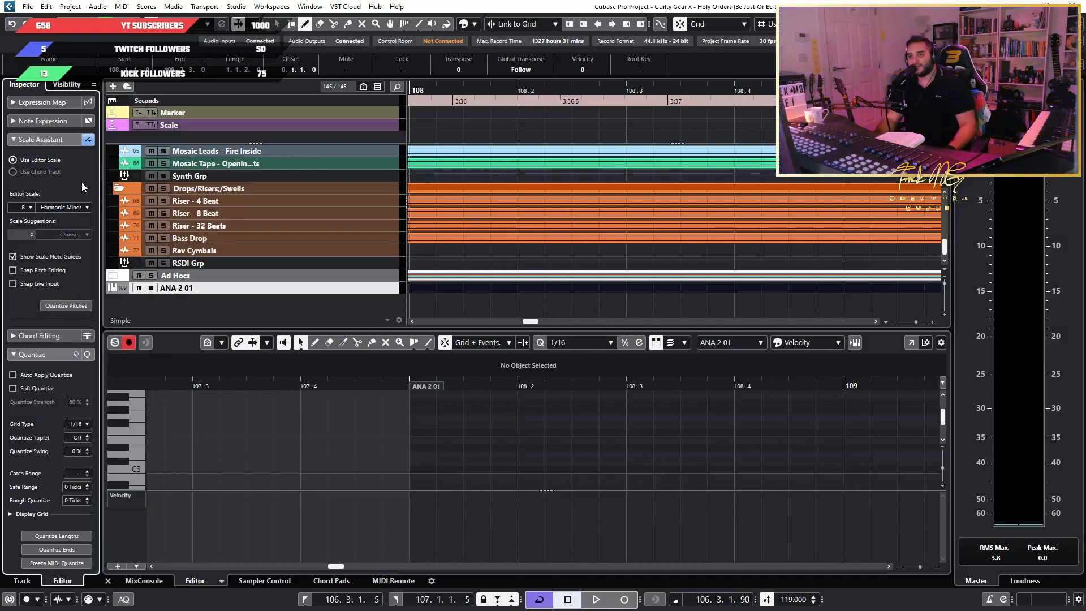
pyautogui.click(12, 271)
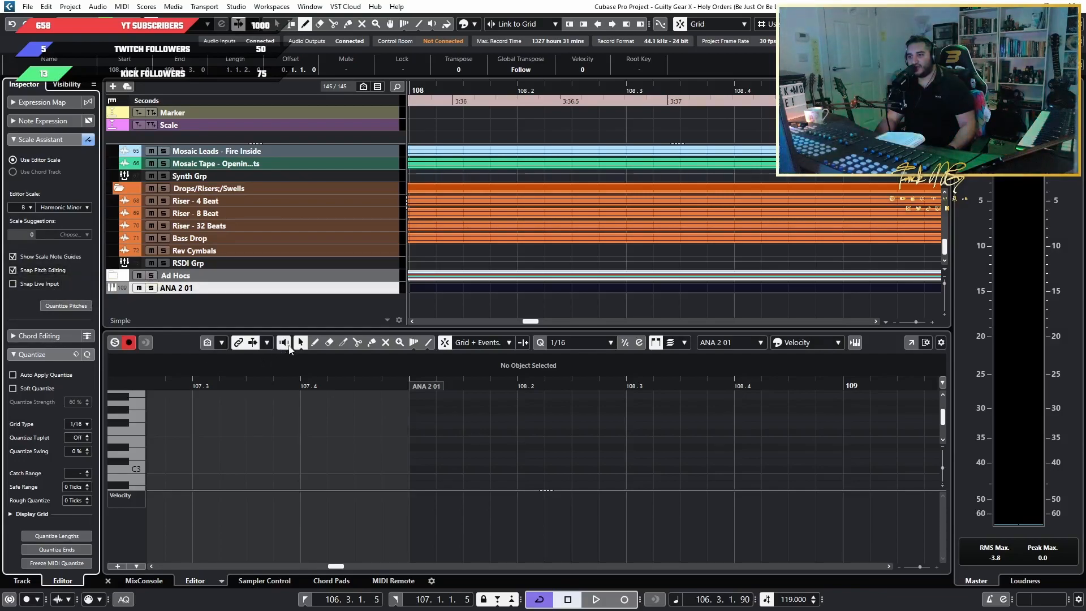
# Draw a D3 note at the start of bar 108 and extend it to one beat.
pyautogui.click(316, 344)
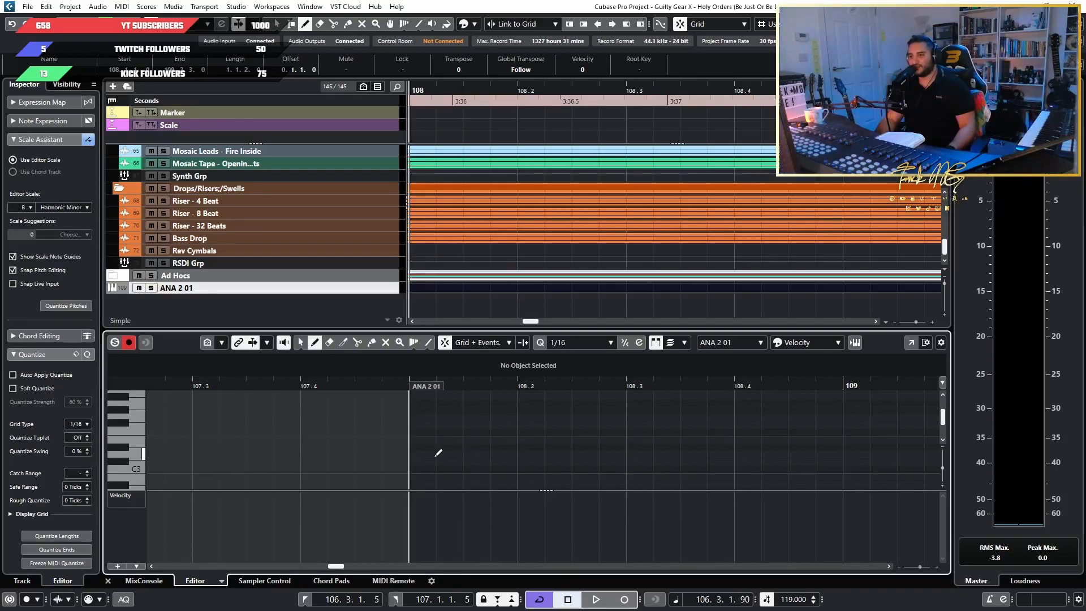
pyautogui.moveTo(440, 453)
pyautogui.mouseDown()
pyautogui.moveTo(499, 453)
pyautogui.moveTo(422, 455)
pyautogui.mouseUp()
pyautogui.click(471, 449)
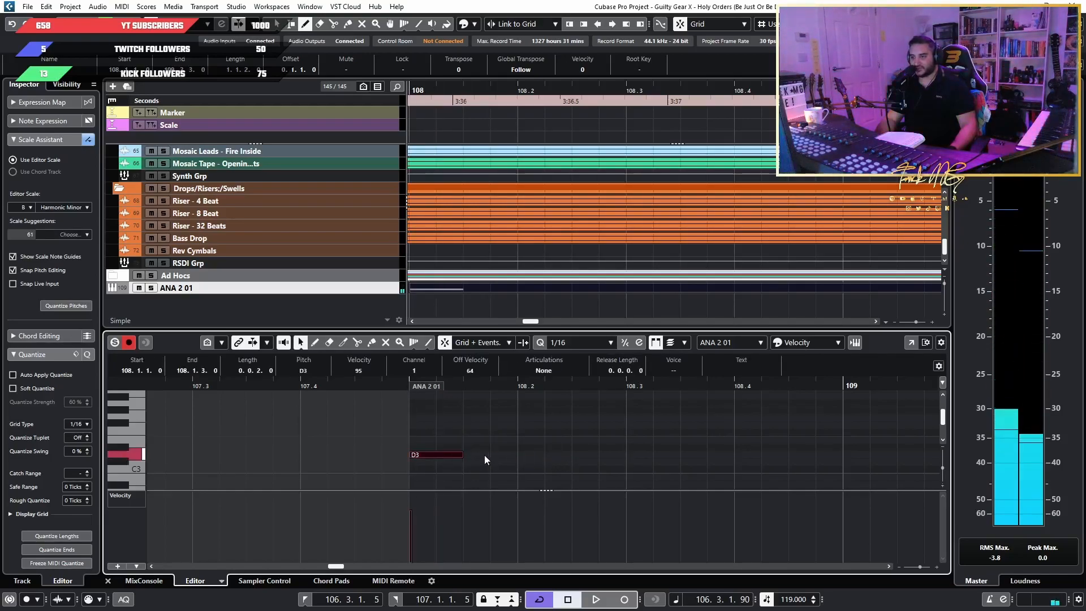
pyautogui.moveTo(462, 454); pyautogui.dragTo(505, 448)
# Add a copy of the D3 note on beat 108.2, one beat long.
pyautogui.moveTo(492, 386); pyautogui.dragTo(444, 378)
pyautogui.hotkey('ctrl', 'v')
pyautogui.moveTo(519, 453); pyautogui.dragTo(572, 444)
# Raise the second note step by step through the scale to B3.
pyautogui.press('Up')
pyautogui.press('Up')
pyautogui.press('Up')
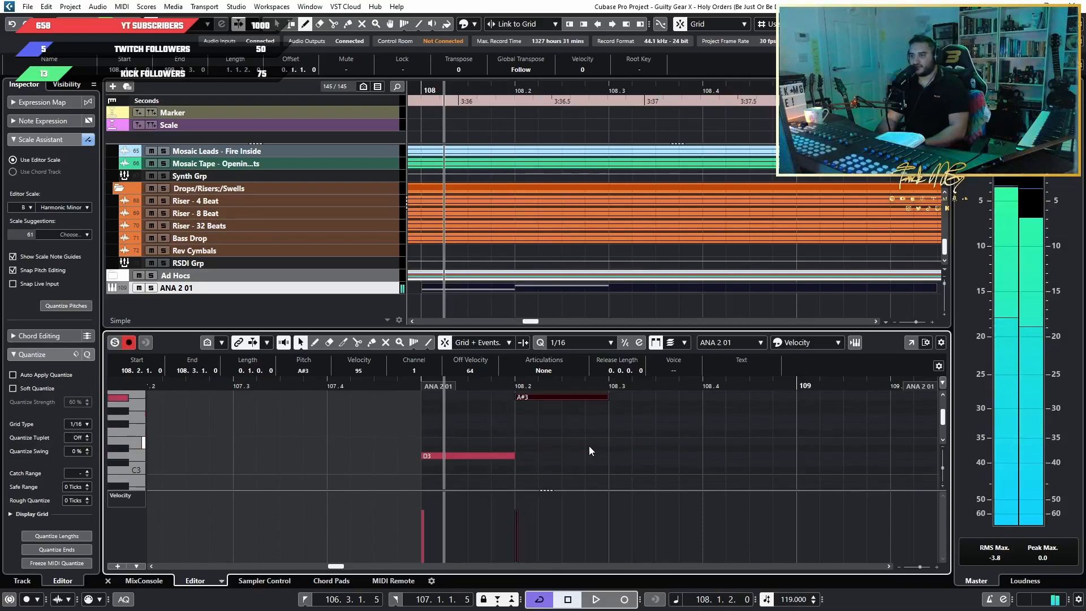
pyautogui.press('Up')
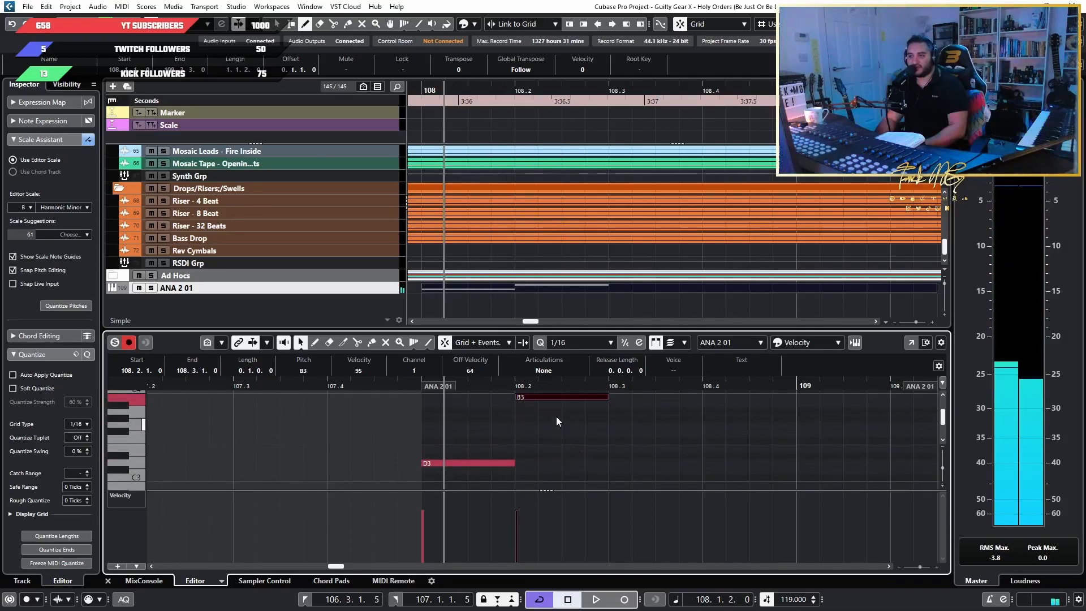
# Lower the second note through the scale to F#3.
pyautogui.press('Down')
pyautogui.press('Down')
pyautogui.press('Down')
pyautogui.press('Down')
pyautogui.press('Down')
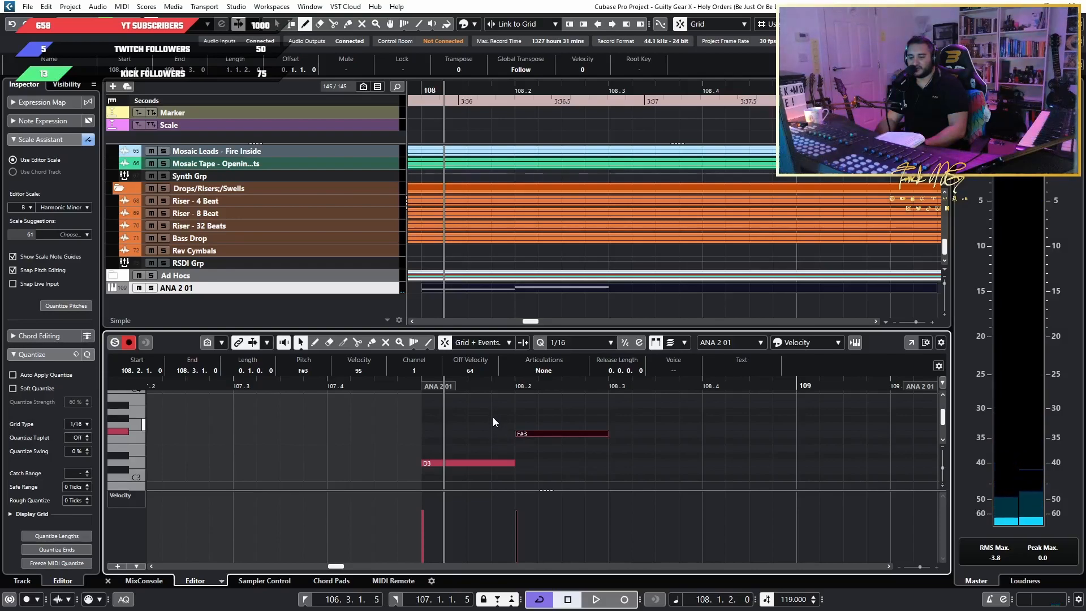
# Raise the second note through the scale up to B4.
pyautogui.press('Up')
pyautogui.press('Up')
pyautogui.press('Up')
pyautogui.press('Up')
pyautogui.press('Up')
pyautogui.press('Up')
pyautogui.press('Up')
pyautogui.press('Up')
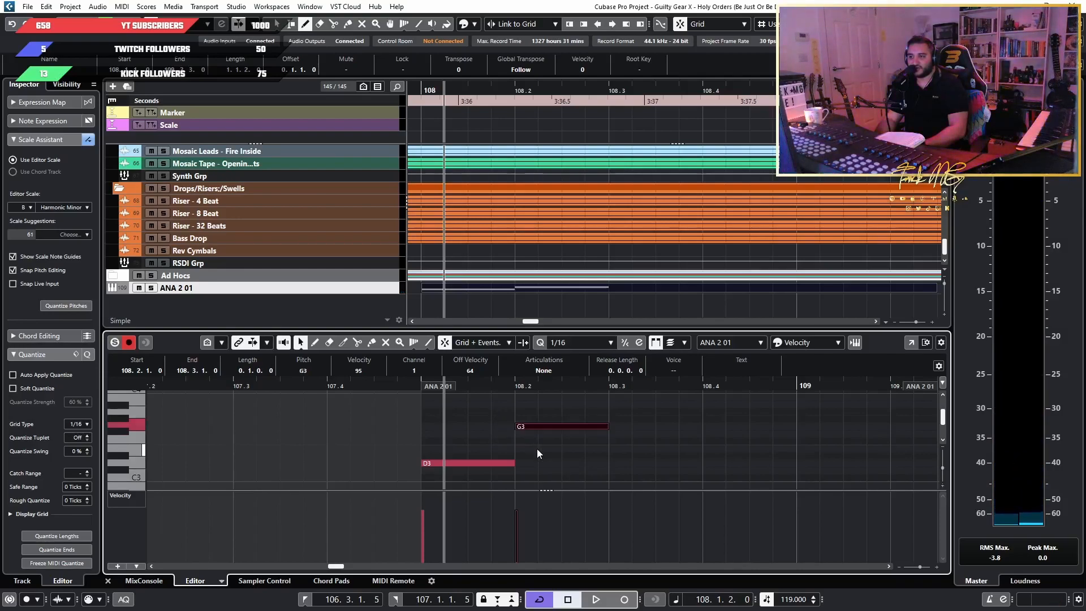
pyautogui.press('Up')
pyautogui.press('Up')
pyautogui.press('Up')
pyautogui.press('Up')
pyautogui.press('Up')
pyautogui.press('Up')
pyautogui.press('Up')
pyautogui.press('Up')
pyautogui.press('Up')
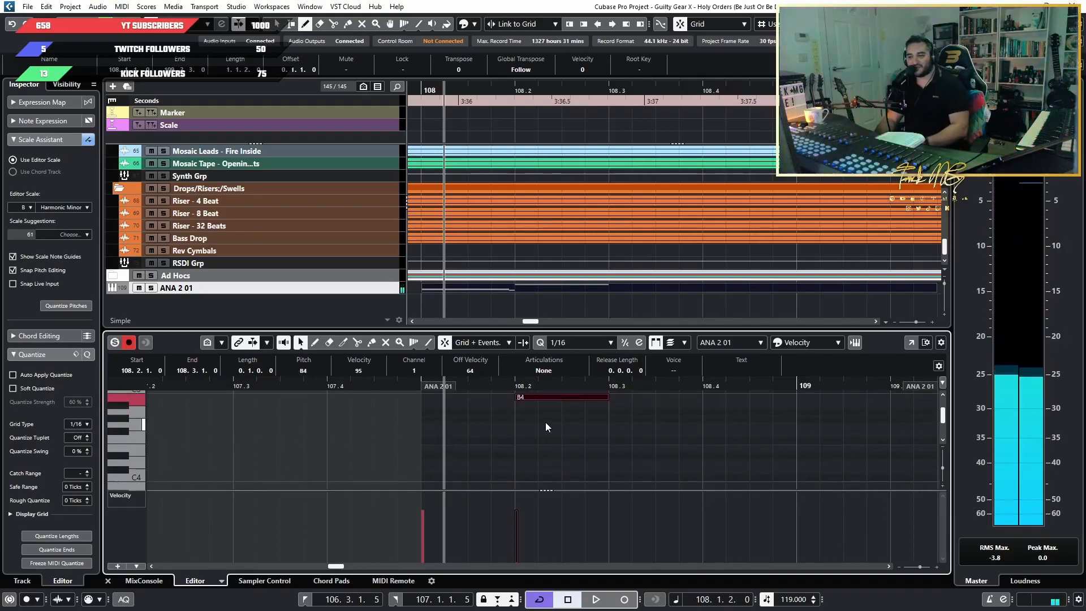
# Lower the second note through the scale to C#3 and raise it one scale step to D3.
pyautogui.press('Down')
pyautogui.press('Down')
pyautogui.press('Down')
pyautogui.press('Down')
pyautogui.press('Down')
pyautogui.press('Down')
pyautogui.press('Down')
pyautogui.press('Down')
pyautogui.press('Down')
pyautogui.press('Down')
pyautogui.press('Down')
pyautogui.press('Down')
pyautogui.press('Down')
pyautogui.press('Down')
pyautogui.press('Down')
pyautogui.press('Down')
pyautogui.press('Down')
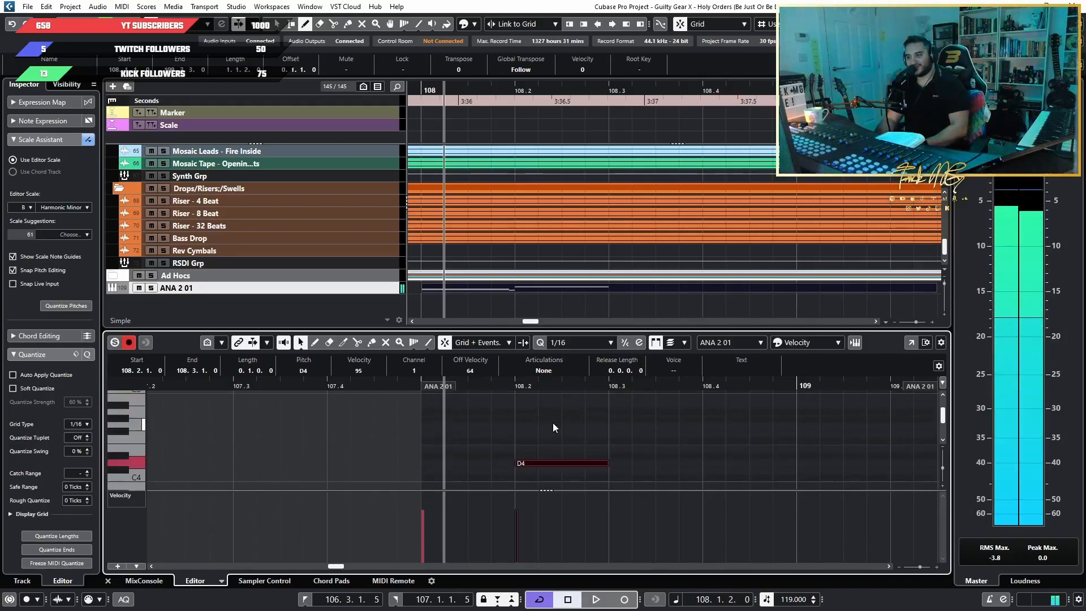
pyautogui.press('Down')
pyautogui.press('Down')
pyautogui.press('Down')
pyautogui.press('Down')
pyautogui.press('Down')
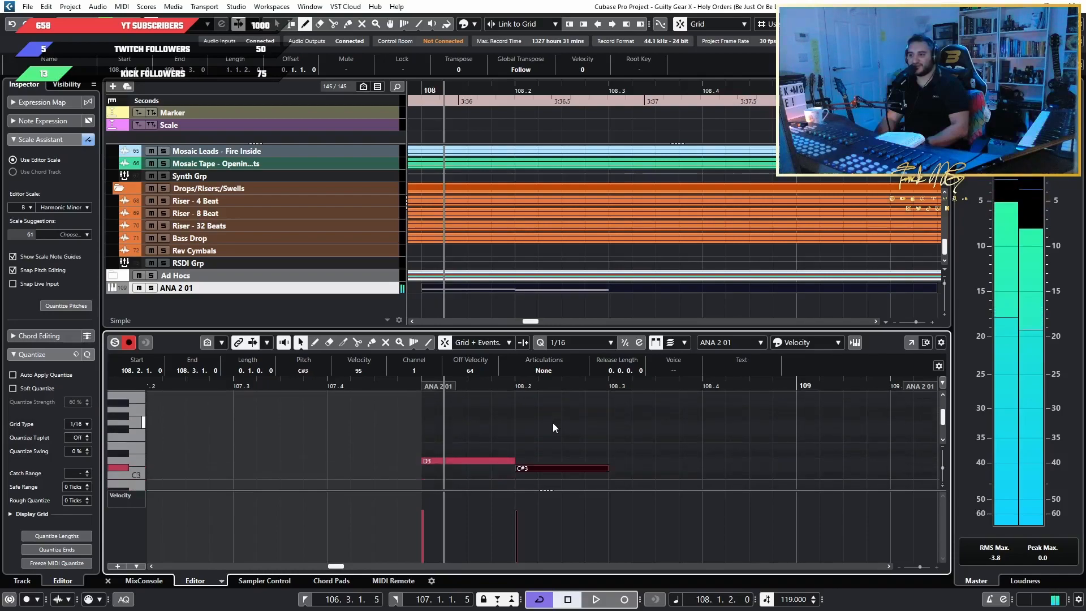
pyautogui.press('Up')
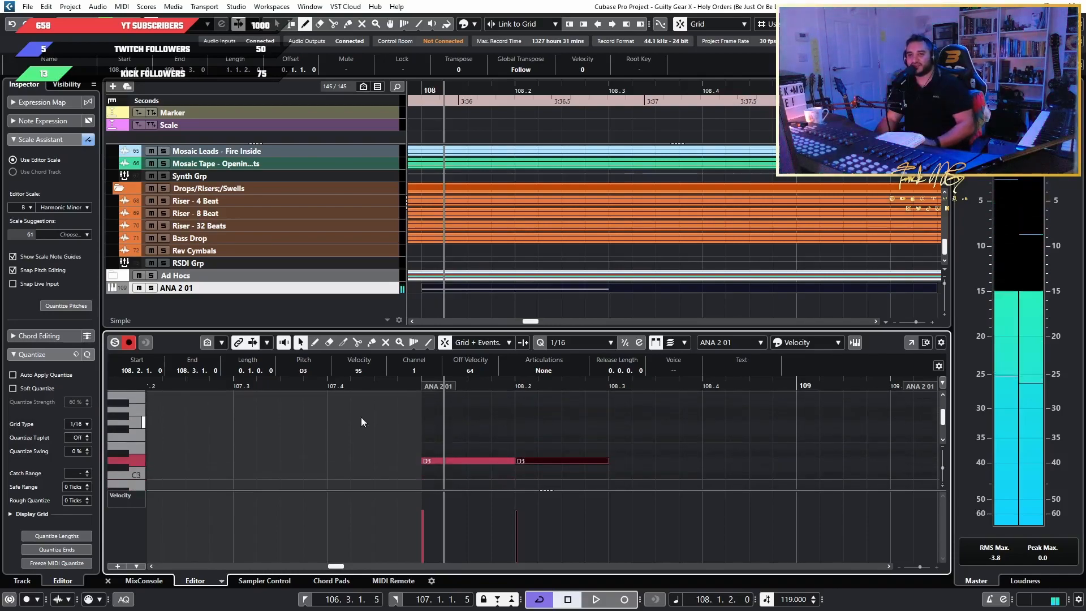
# Enable scale snapping for live input and load the Above All preset from the Strings category in ANA 2.
pyautogui.click(29, 285)
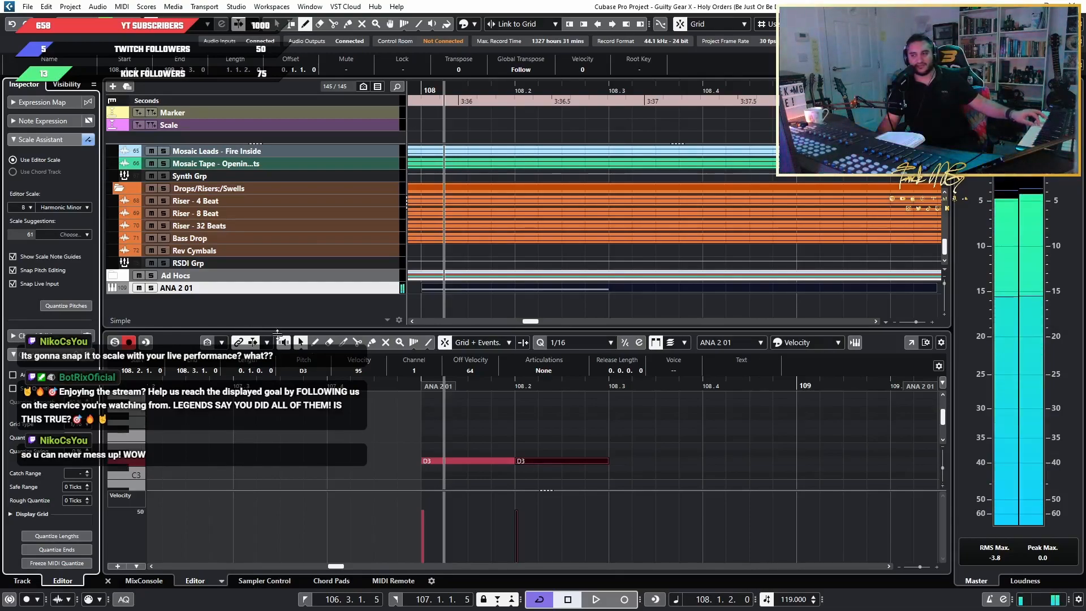
pyautogui.click(382, 292)
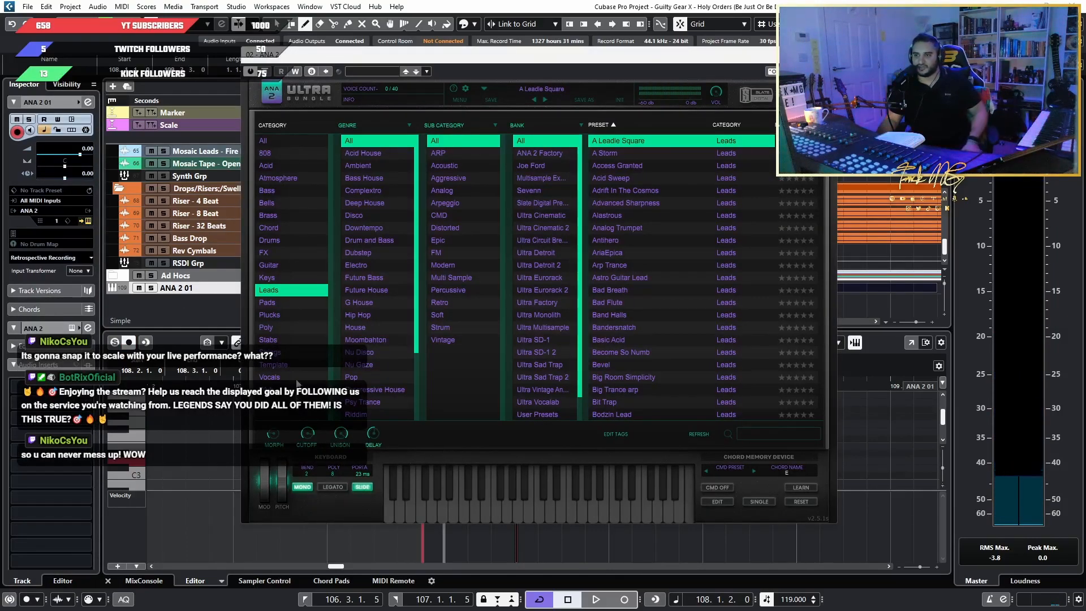
pyautogui.click(297, 354)
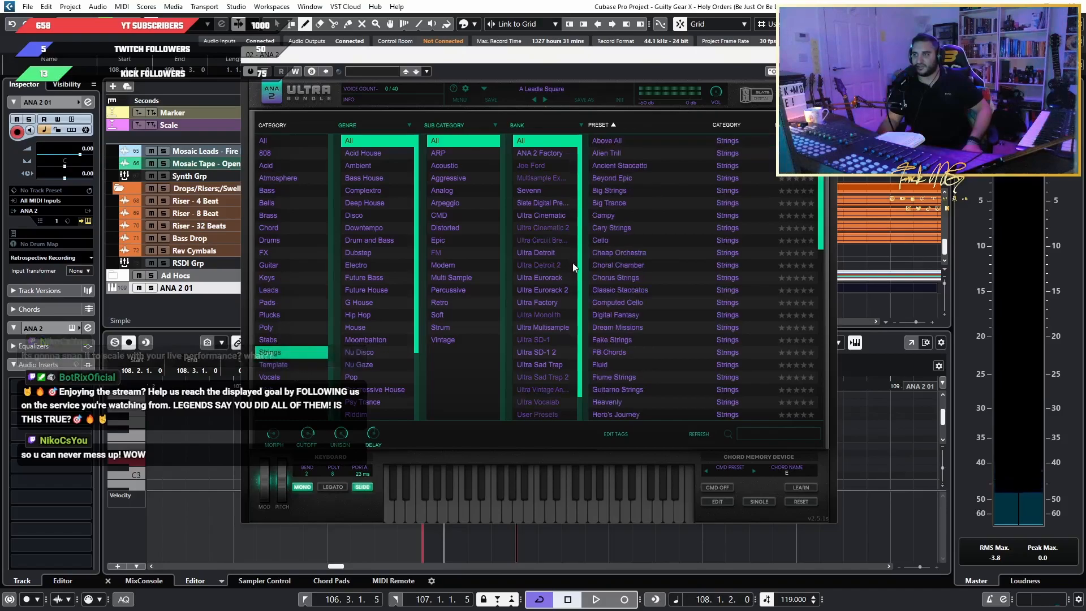
pyautogui.click(643, 144)
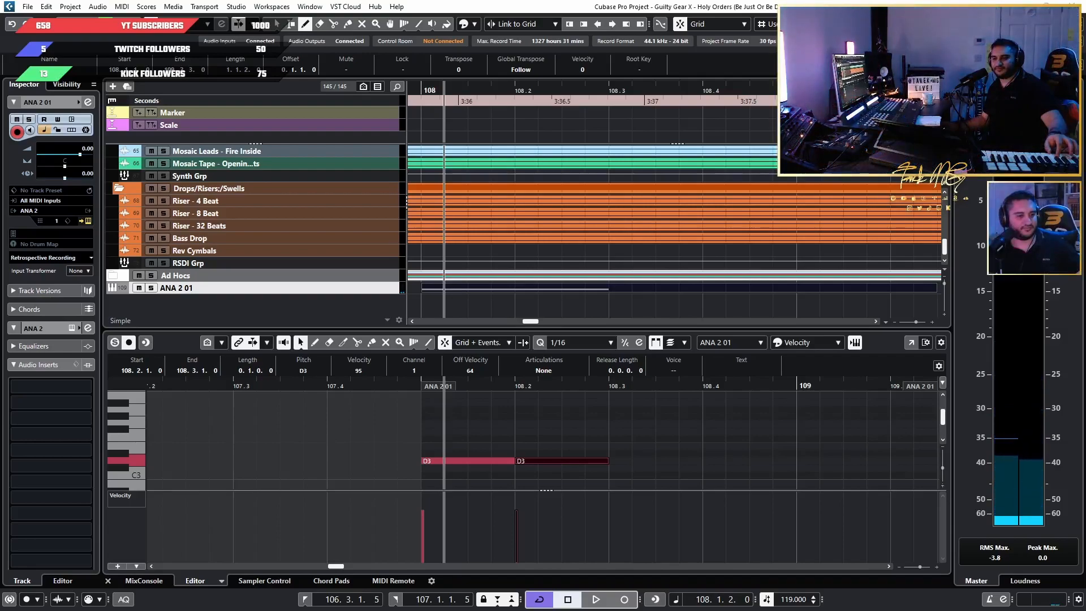
# Reopen the ANA 2 window and place it beside the note editor to view the keyboard and Scale Assistant together.
pyautogui.doubleClick(378, 289)
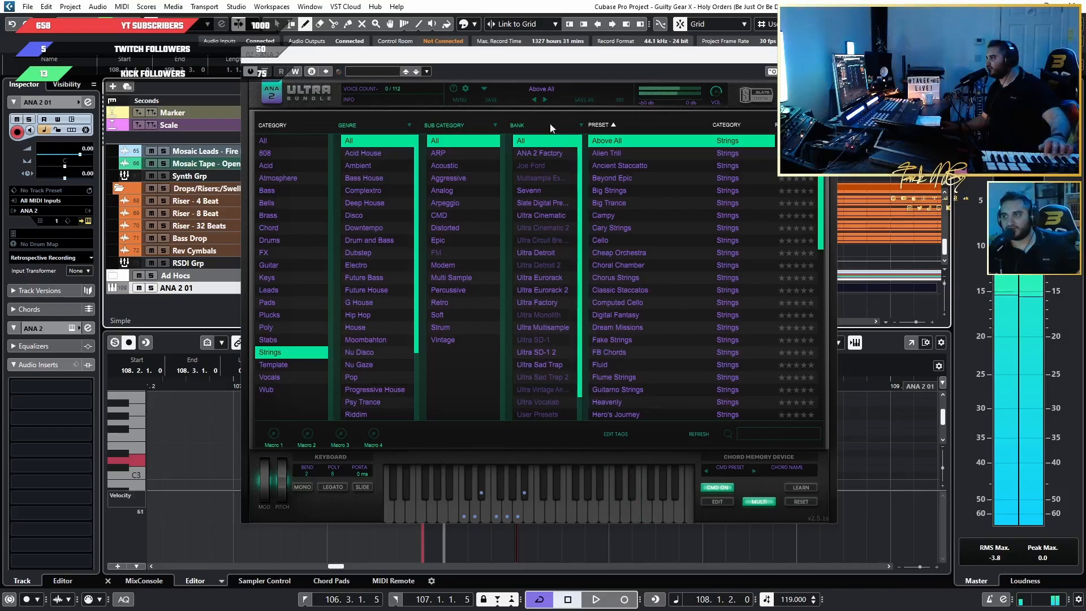
pyautogui.moveTo(532, 57); pyautogui.dragTo(824, 41)
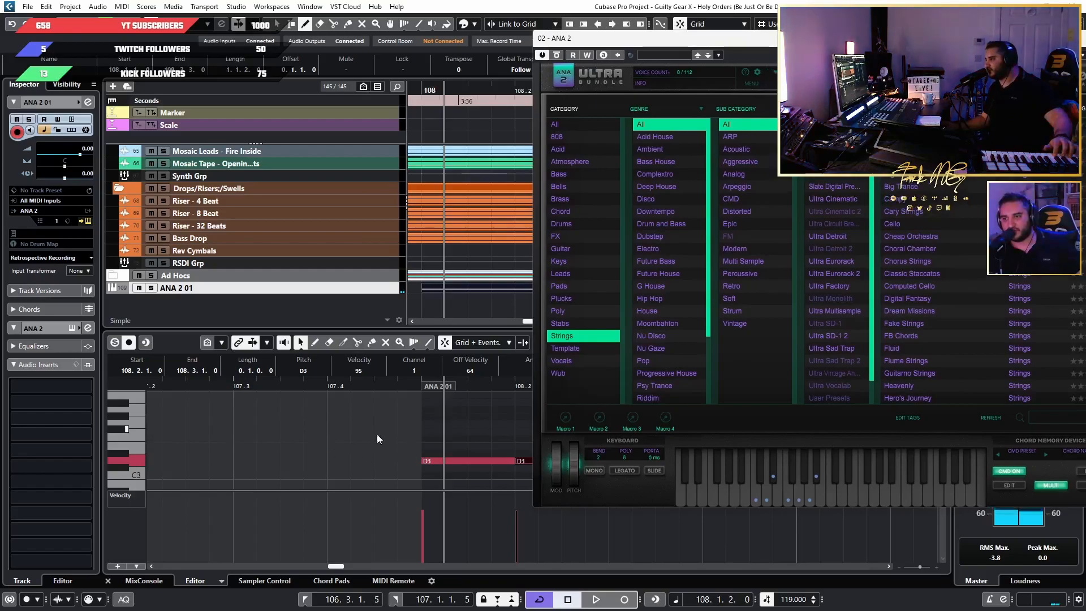
pyautogui.click(348, 446)
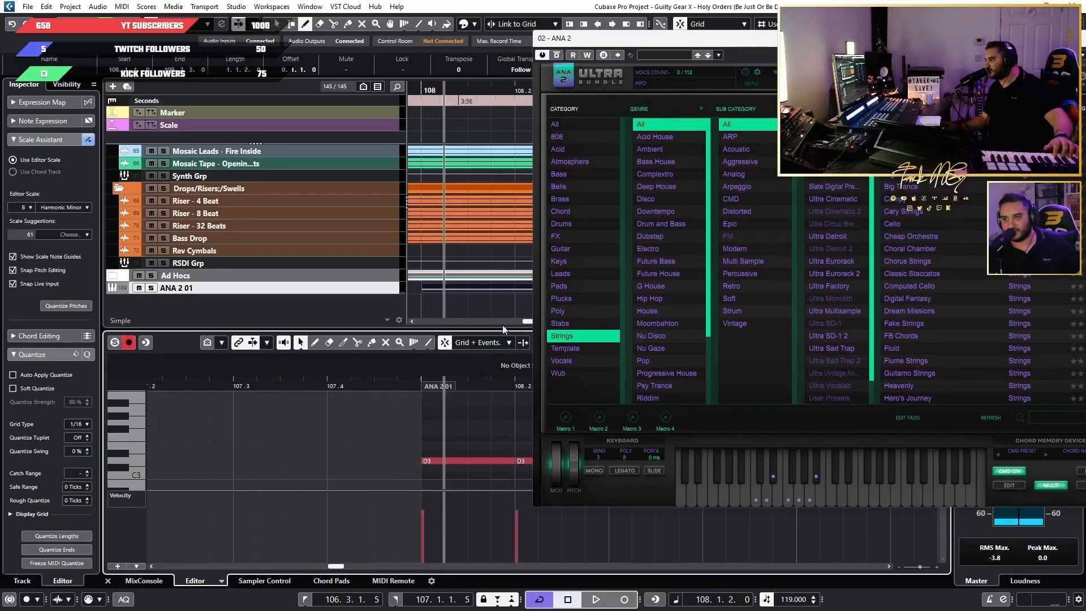
pyautogui.moveTo(715, 40); pyautogui.dragTo(438, 43)
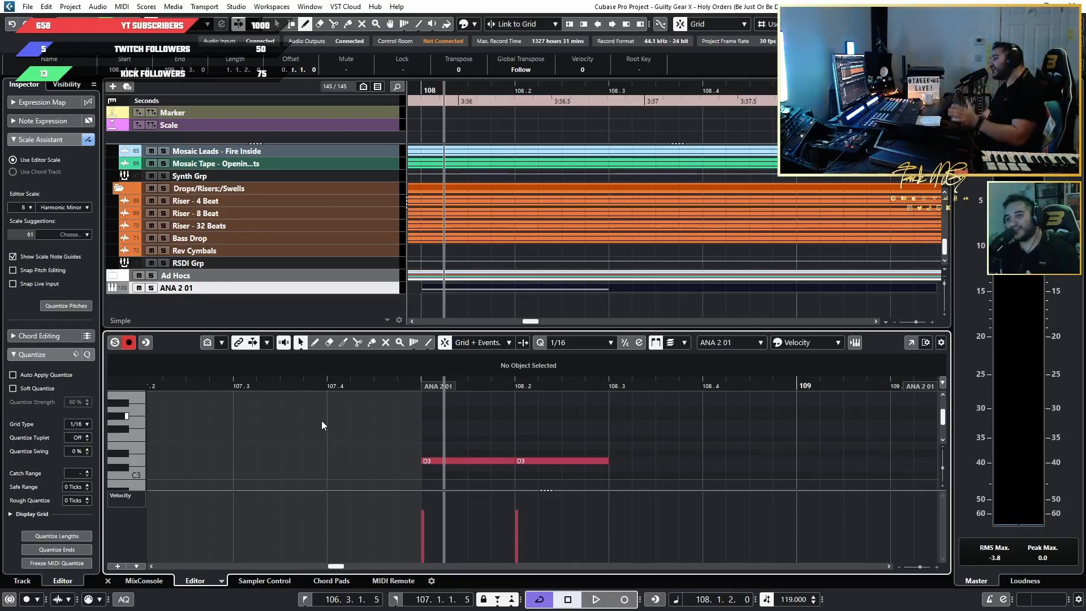
pyautogui.moveTo(369, 439); pyautogui.dragTo(275, 480)
pyautogui.click(333, 449)
pyautogui.moveTo(783, 430); pyautogui.dragTo(350, 465)
pyautogui.scroll(-1, 348, 465)
pyautogui.moveTo(367, 427); pyautogui.dragTo(679, 446)
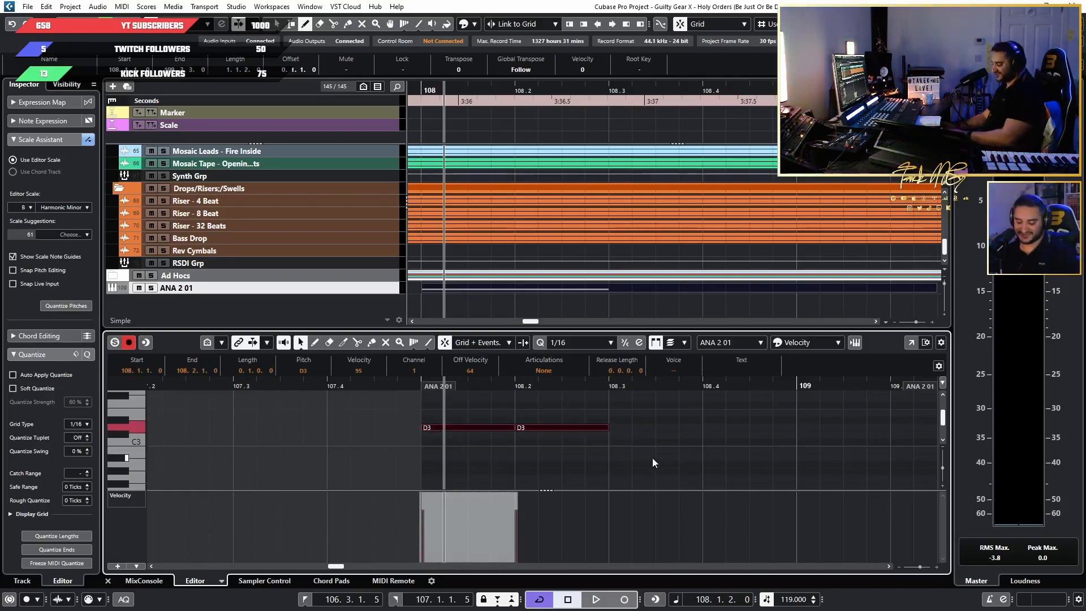
pyautogui.click(661, 453)
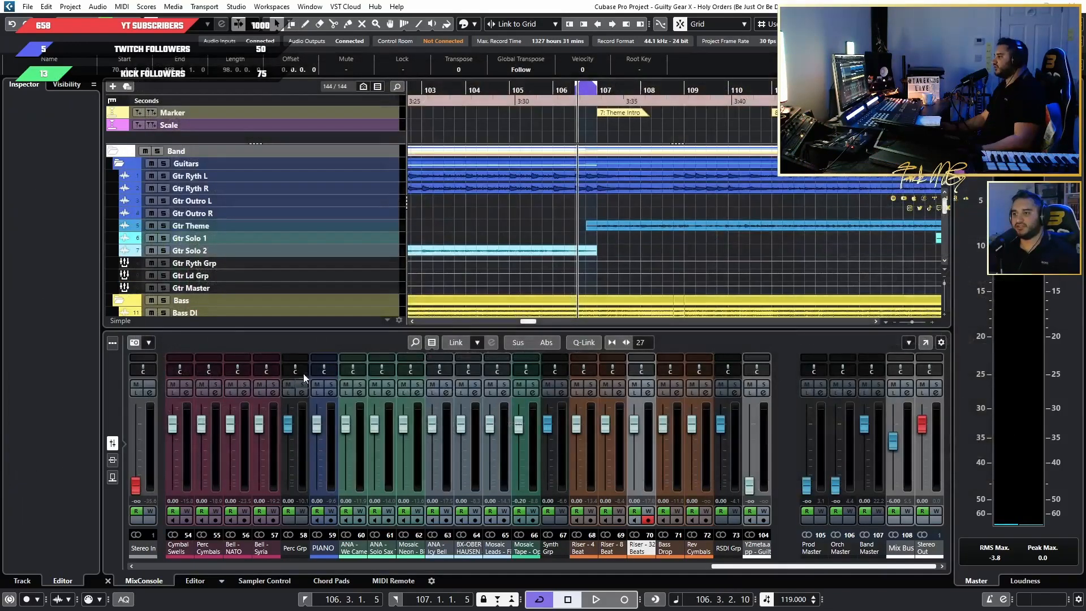
# Look through the project's track list and full arrangement, comparing the drum editor with the MixConsole.
pyautogui.scroll(-5, 582, 210)
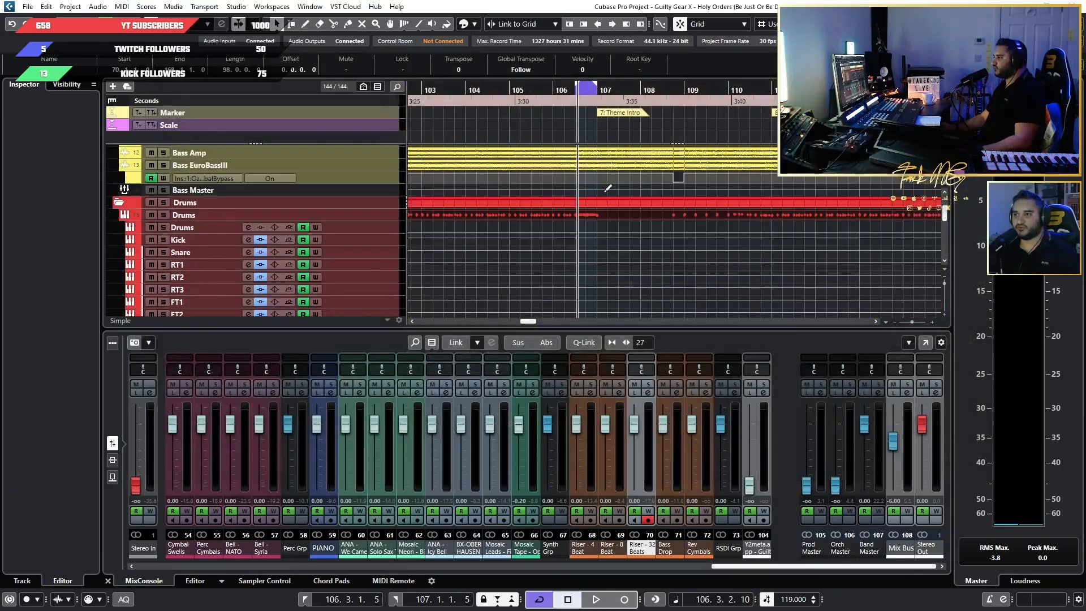
pyautogui.scroll(3, 608, 187)
pyautogui.scroll(-10, 677, 269)
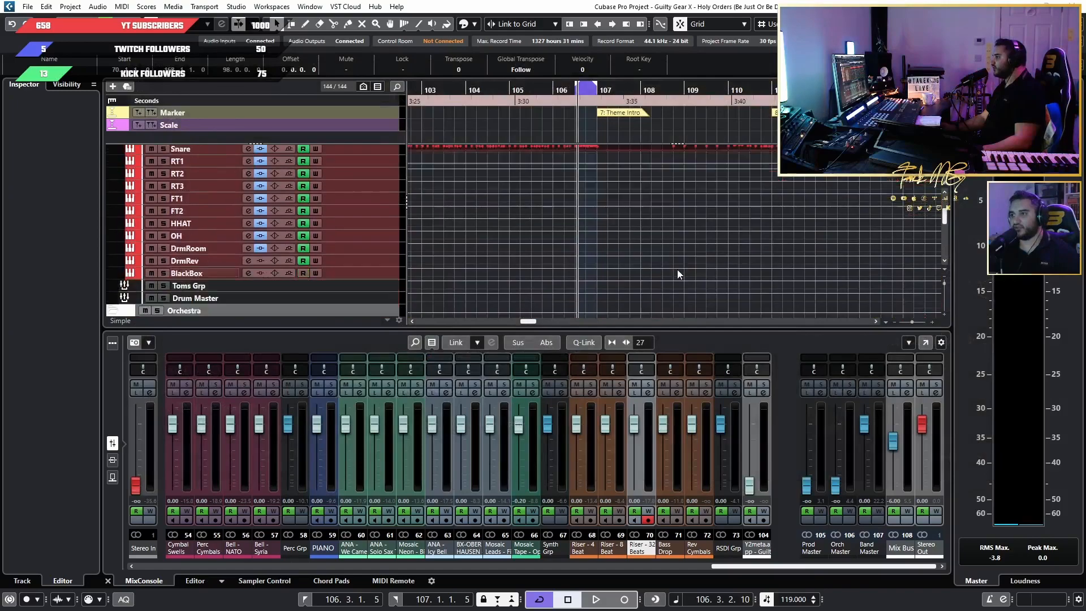
pyautogui.scroll(-6, 772, 256)
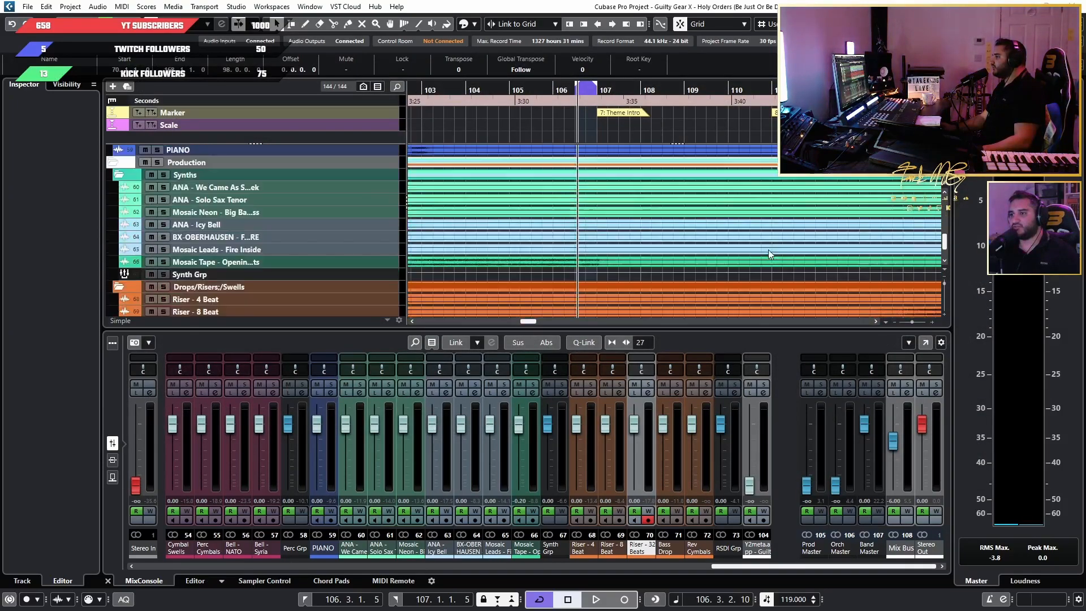
pyautogui.click(194, 582)
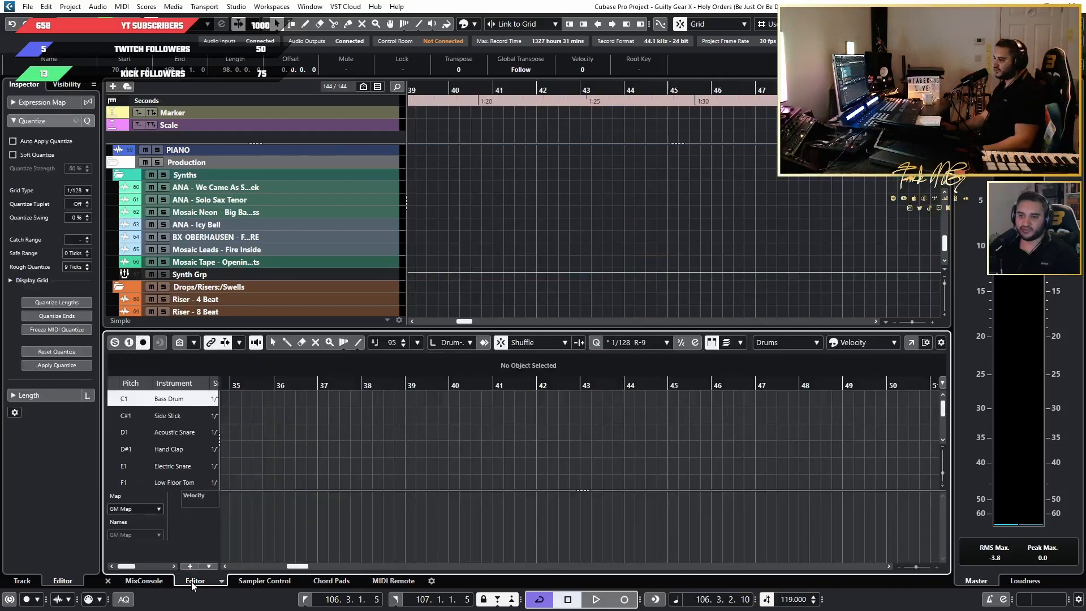
pyautogui.click(145, 582)
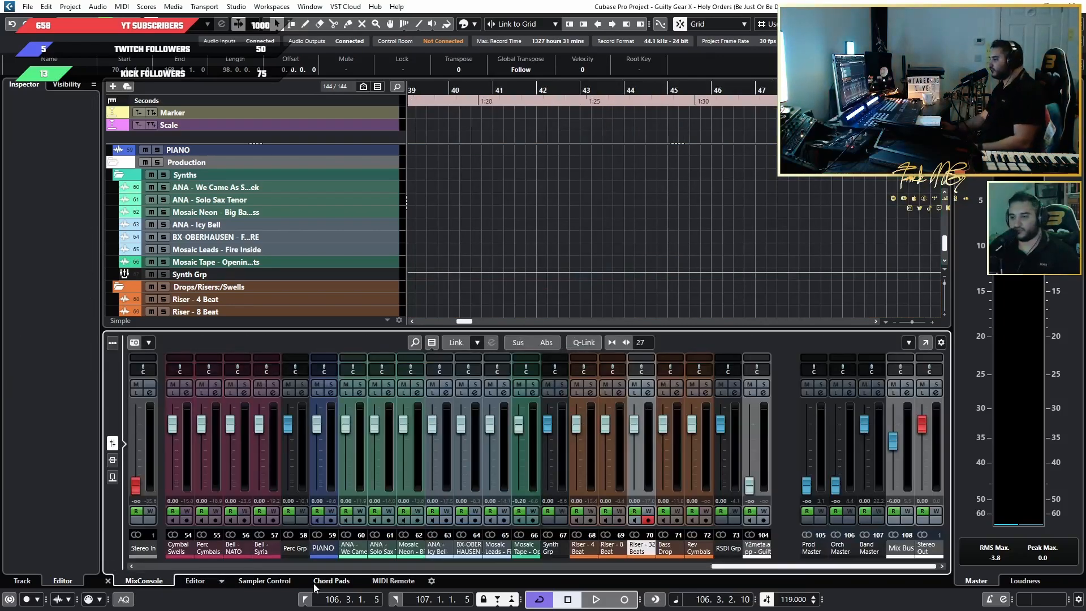
pyautogui.scroll(-10, 681, 198)
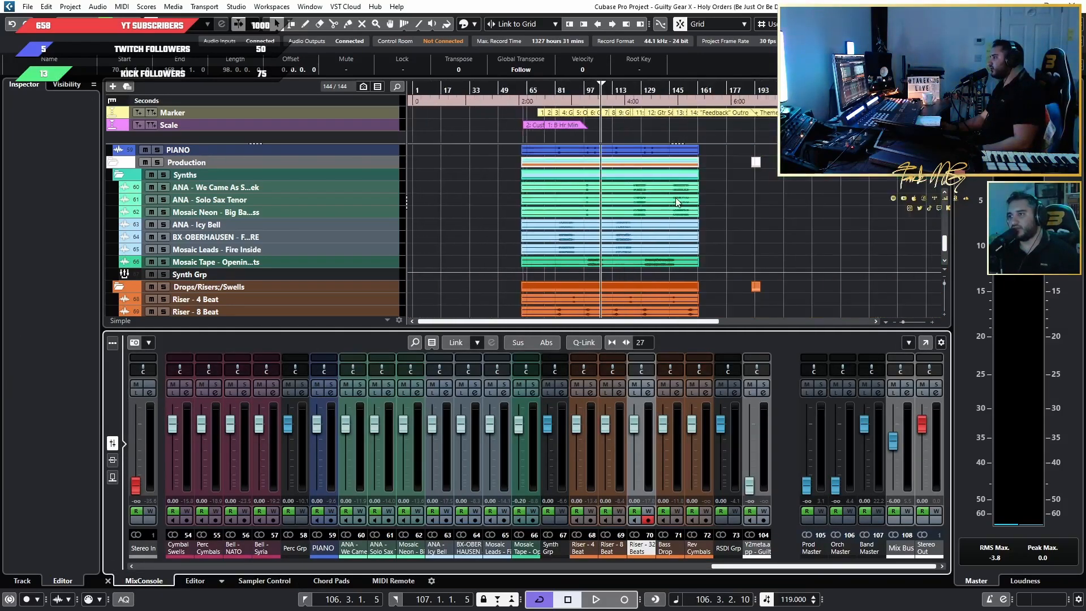
pyautogui.scroll(6, 555, 229)
# Switch to the browser and display the exotic Byzantine scale with root D on the Guitar Scales fretboard.
pyautogui.hotkey('alt', 'Tab')
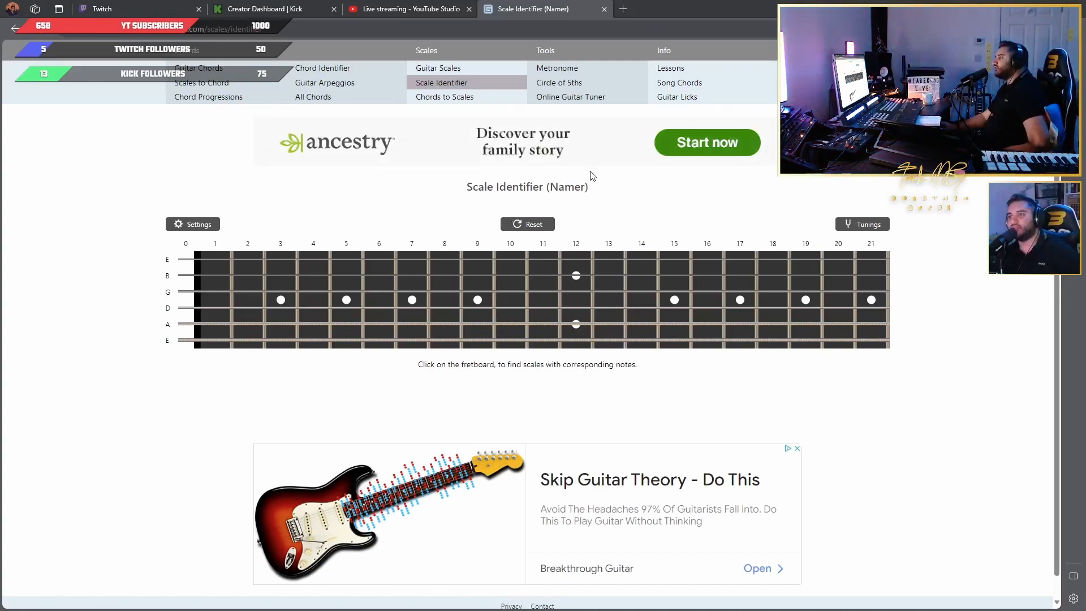
pyautogui.click(477, 98)
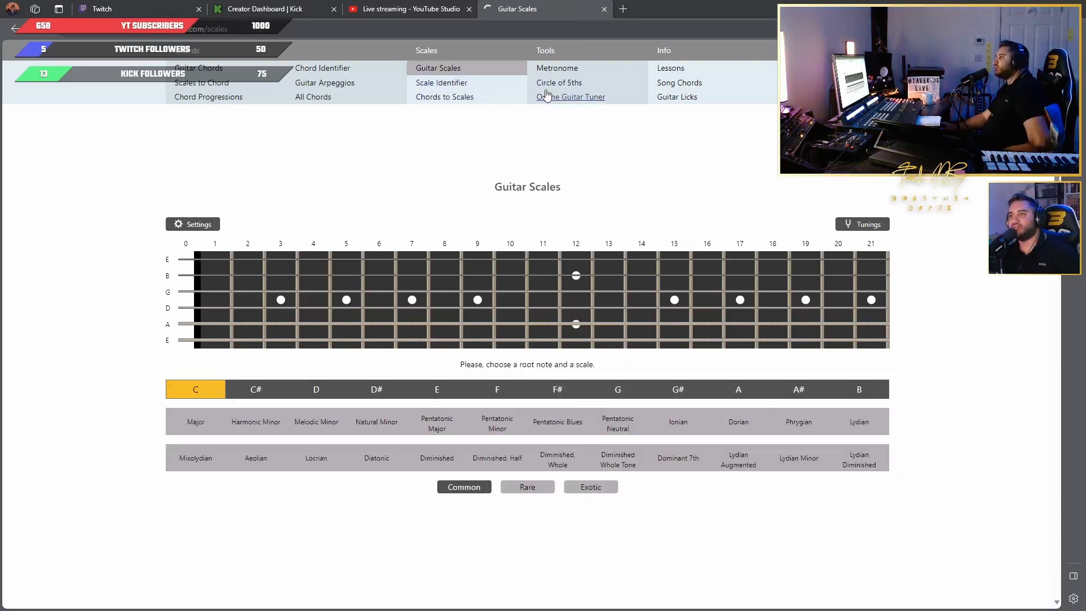
pyautogui.click(441, 85)
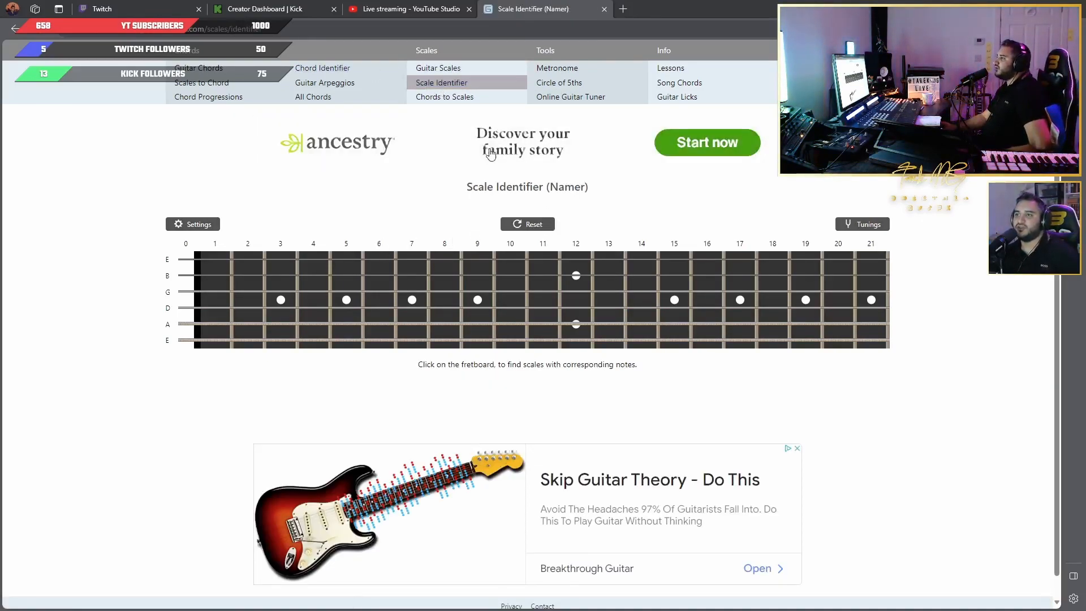
pyautogui.click(453, 75)
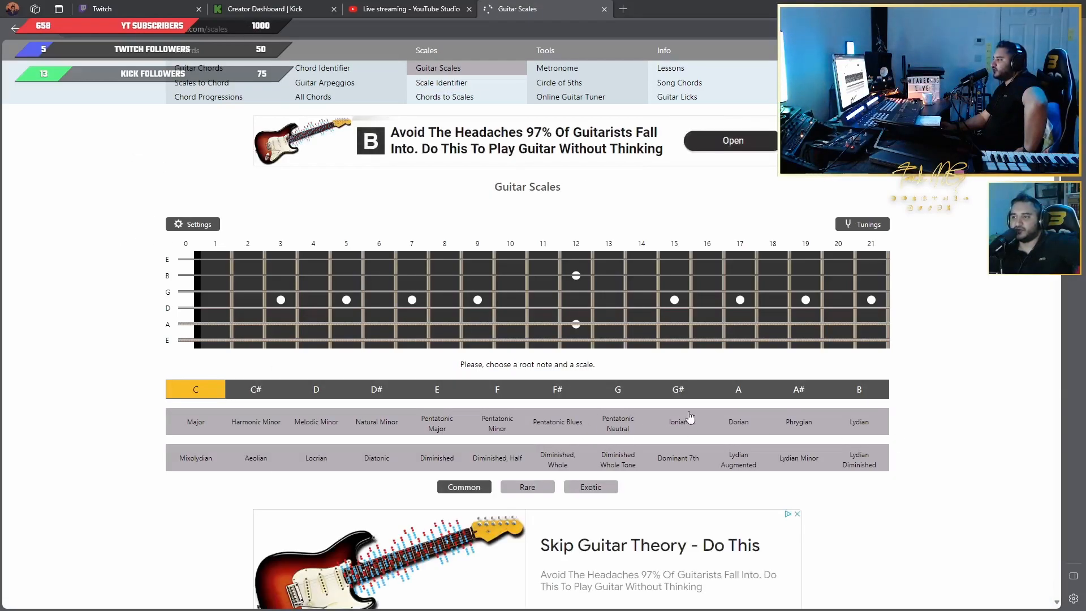
pyautogui.click(316, 390)
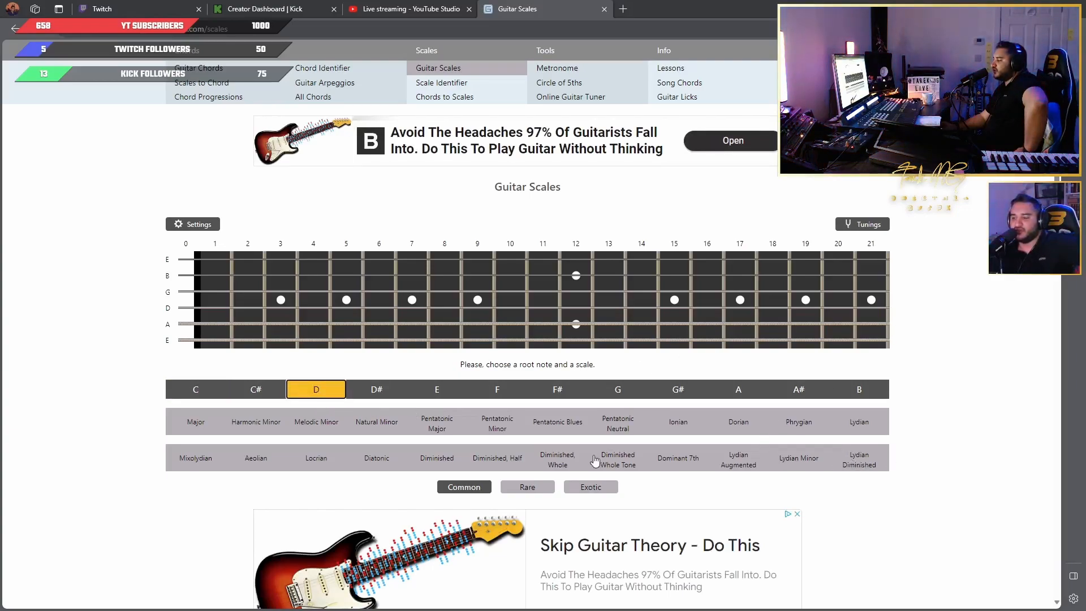
pyautogui.click(590, 488)
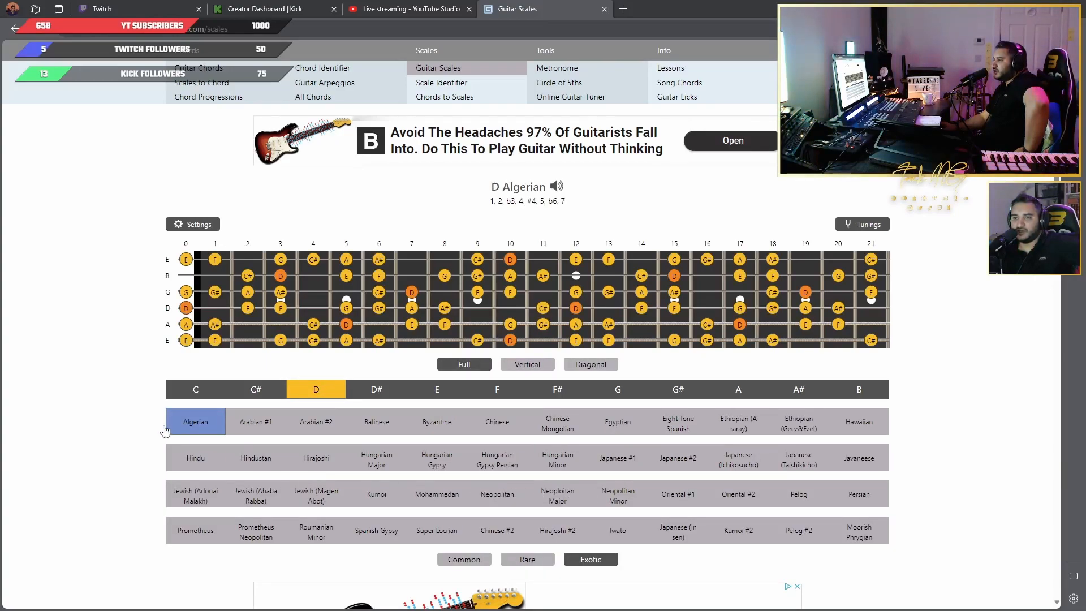
pyautogui.click(432, 427)
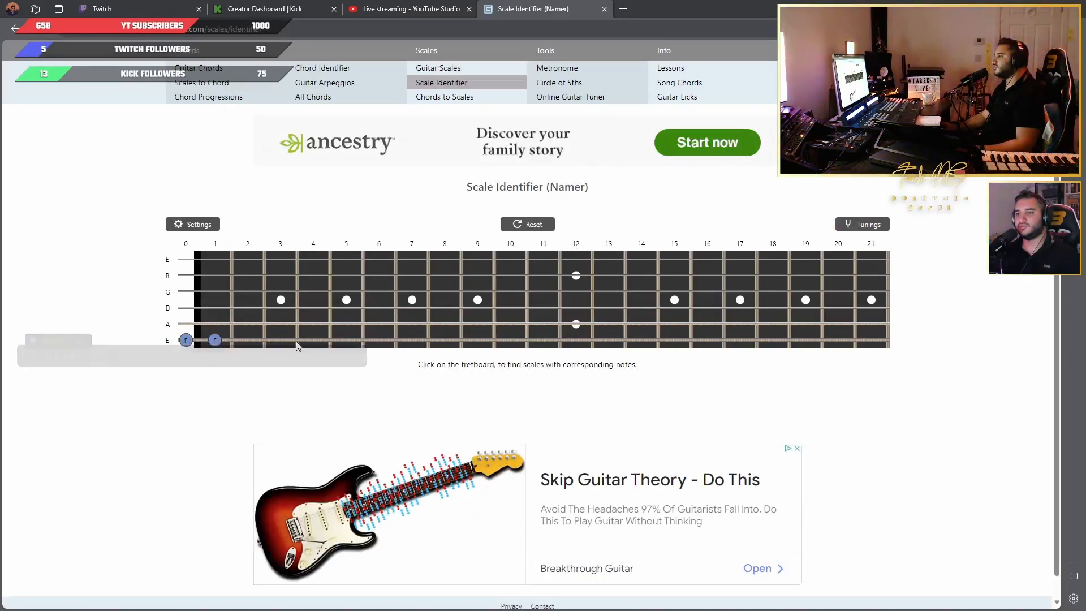
# Mark E, F, G#, A, B, C, D# and E on the low E string in the Scale Identifier and list all matching scales.
pyautogui.click(313, 340)
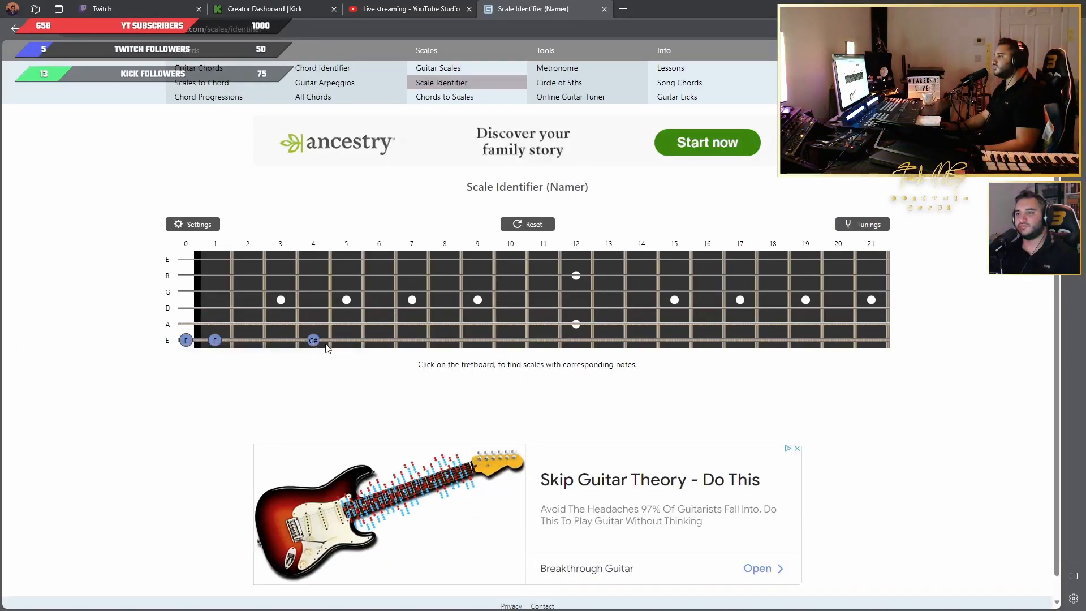
pyautogui.click(411, 340)
pyautogui.click(444, 340)
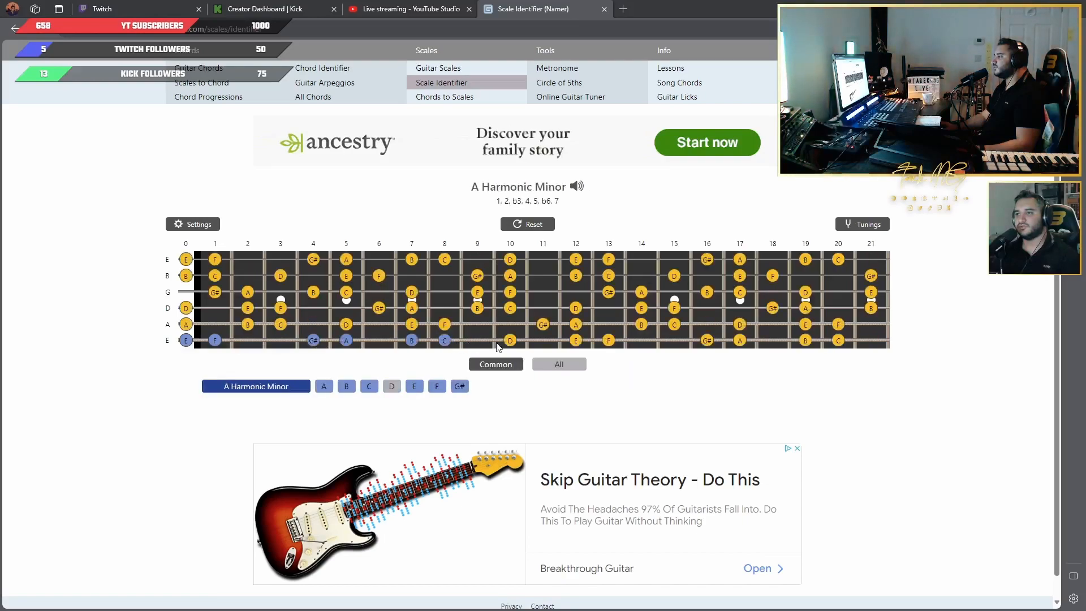
pyautogui.click(542, 341)
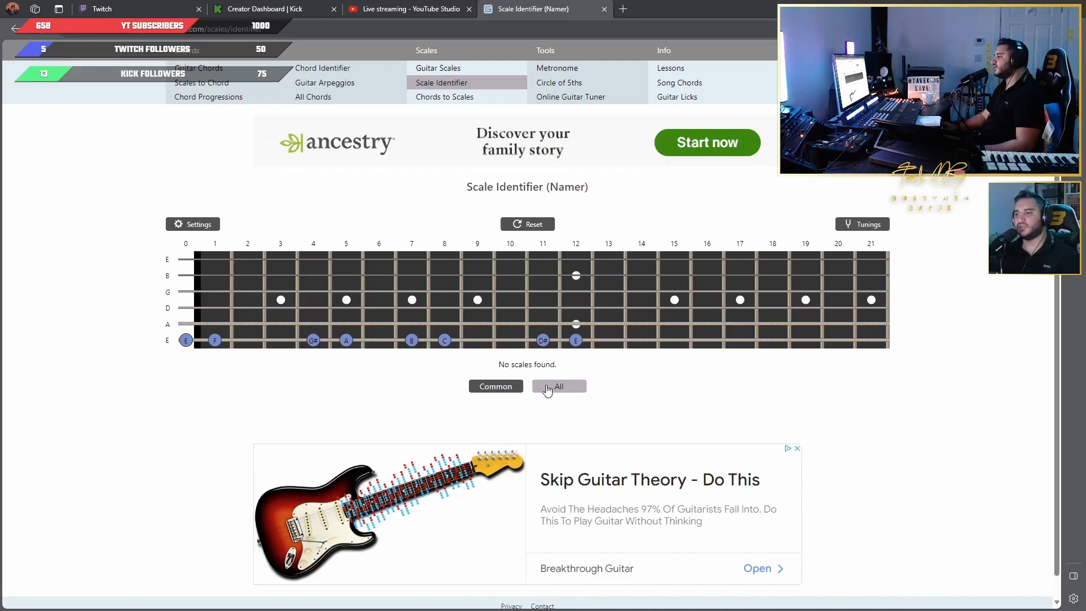
pyautogui.click(568, 394)
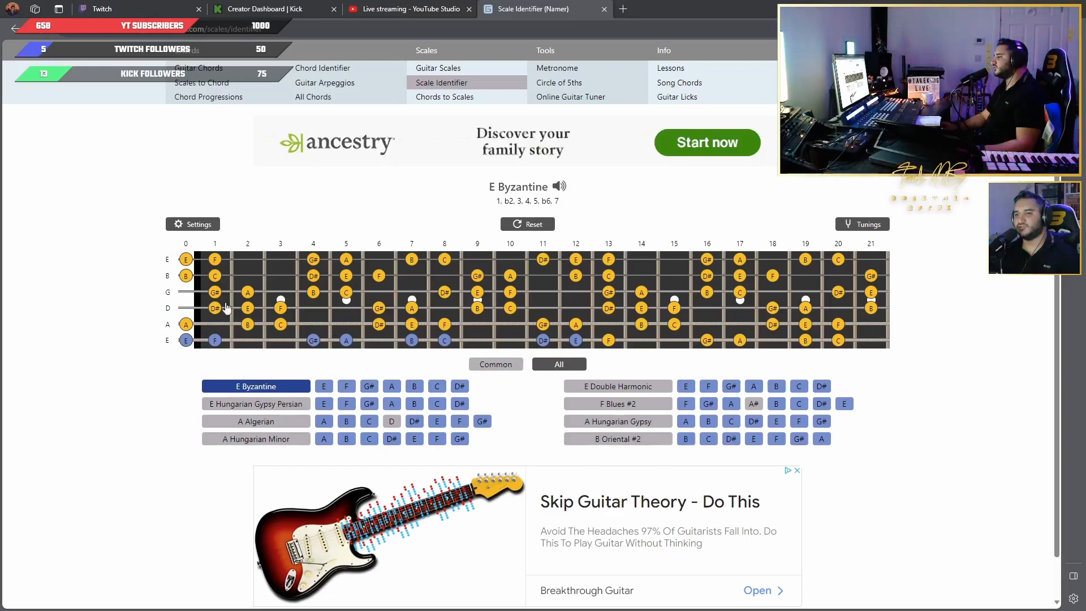
# Set the Scale Identifier's tuning to Drop A and show the A Byzantine scale on the fretboard.
pyautogui.click(875, 225)
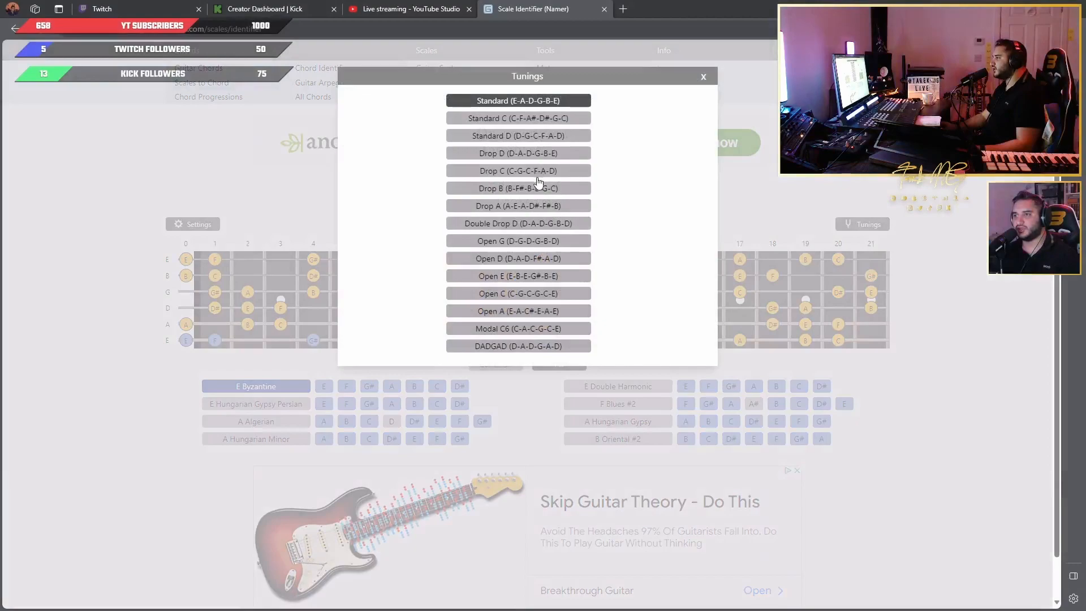
pyautogui.click(531, 204)
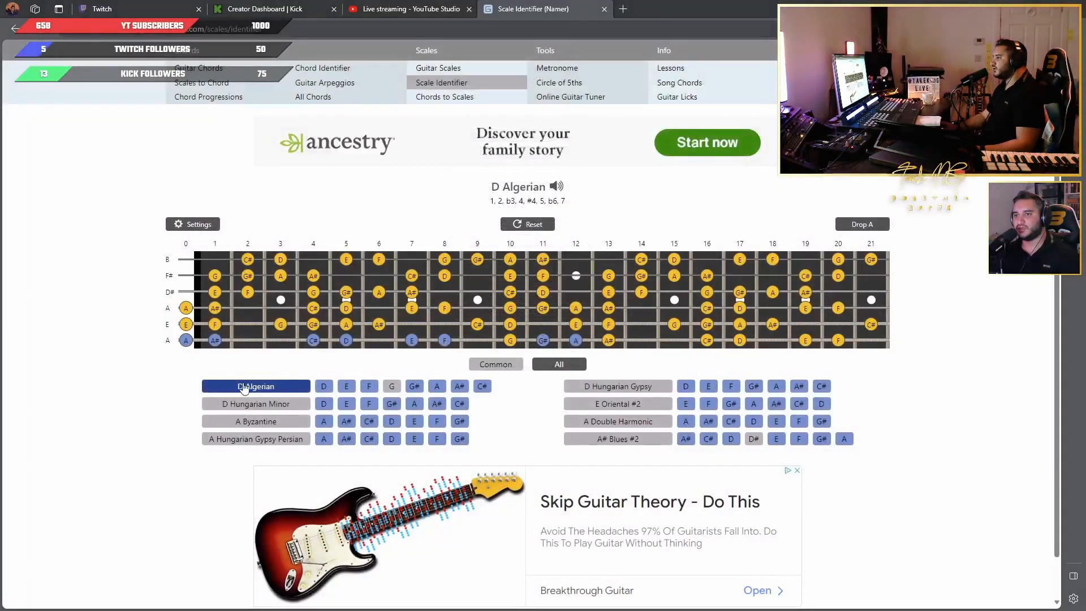
pyautogui.click(289, 423)
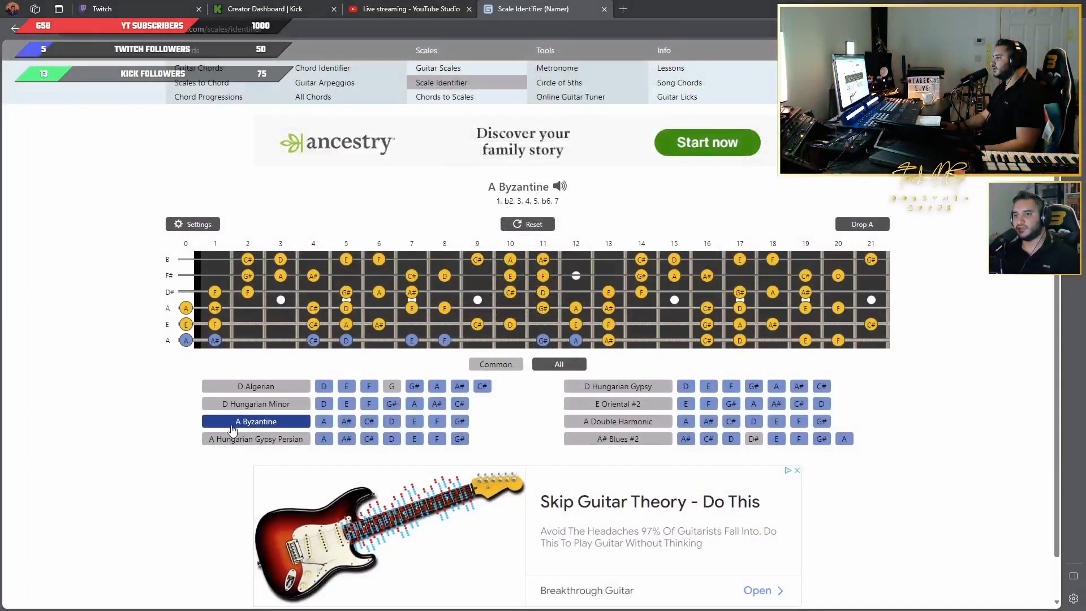
pyautogui.click(263, 425)
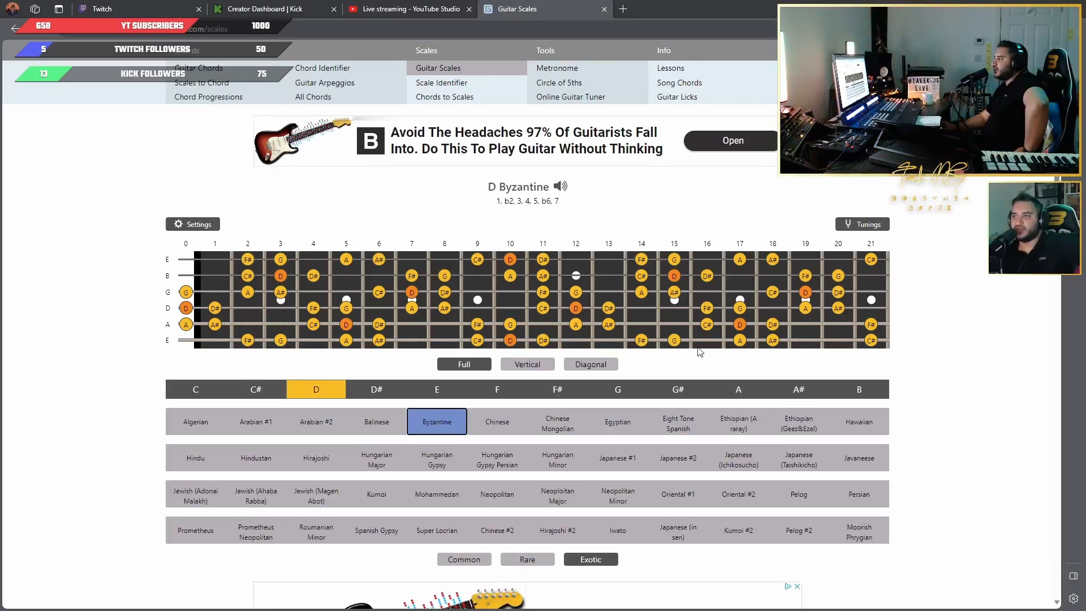
# Switch back to Cubase and look through the individual drum tracks below the Drums instrument track.
pyautogui.hotkey('alt', 'Tab')
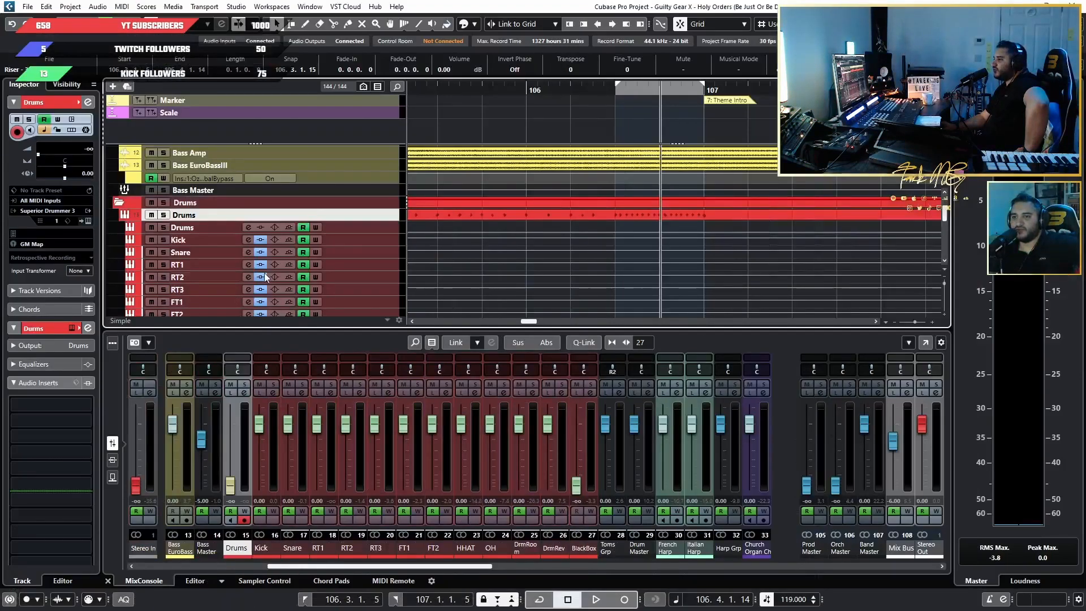
pyautogui.scroll(-3, 264, 276)
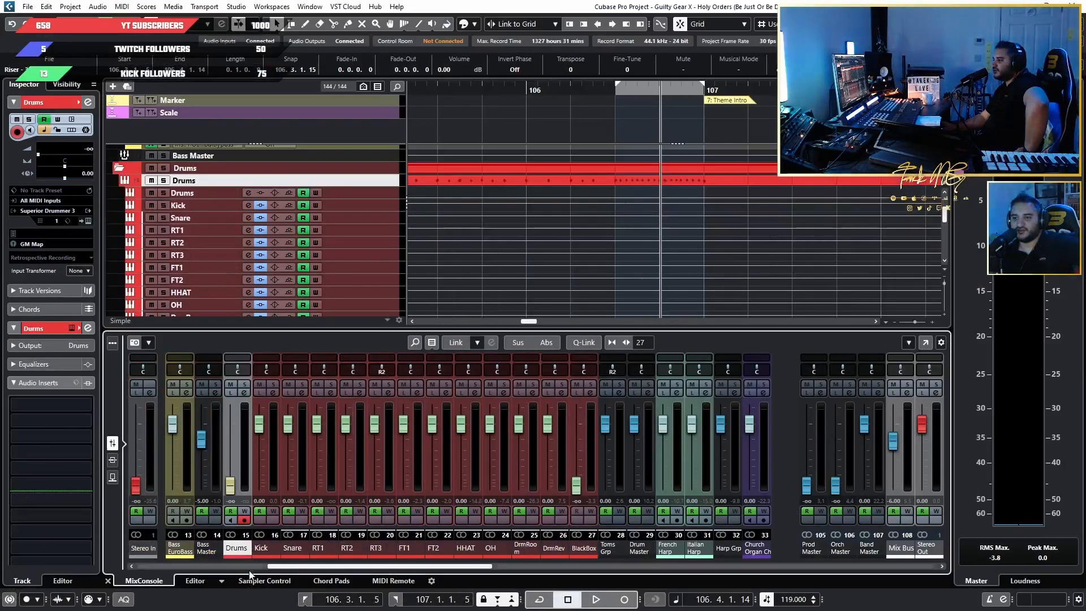
pyautogui.scroll(-5, 413, 278)
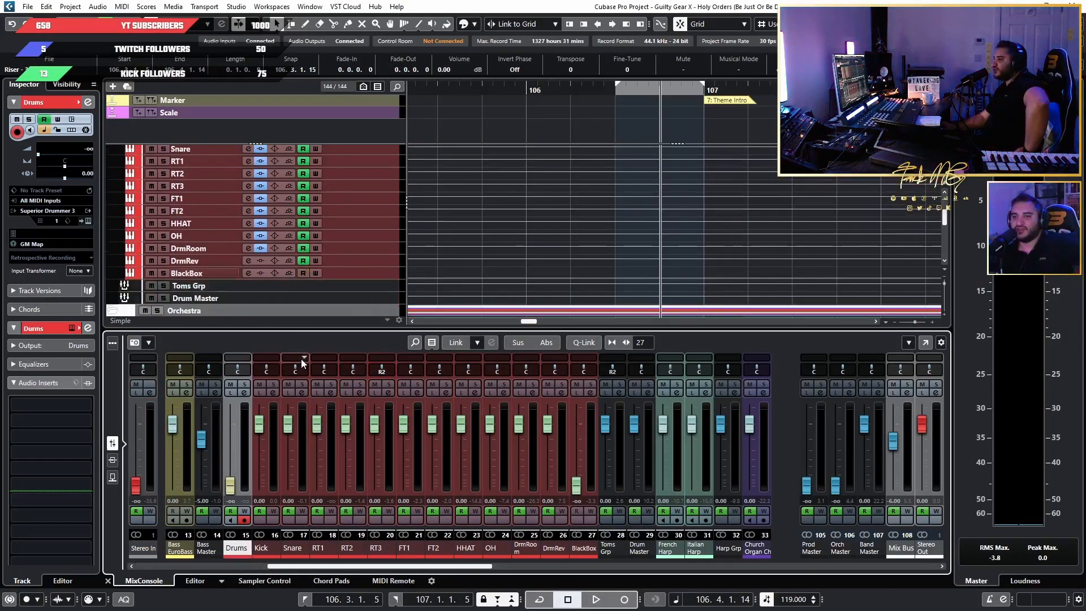